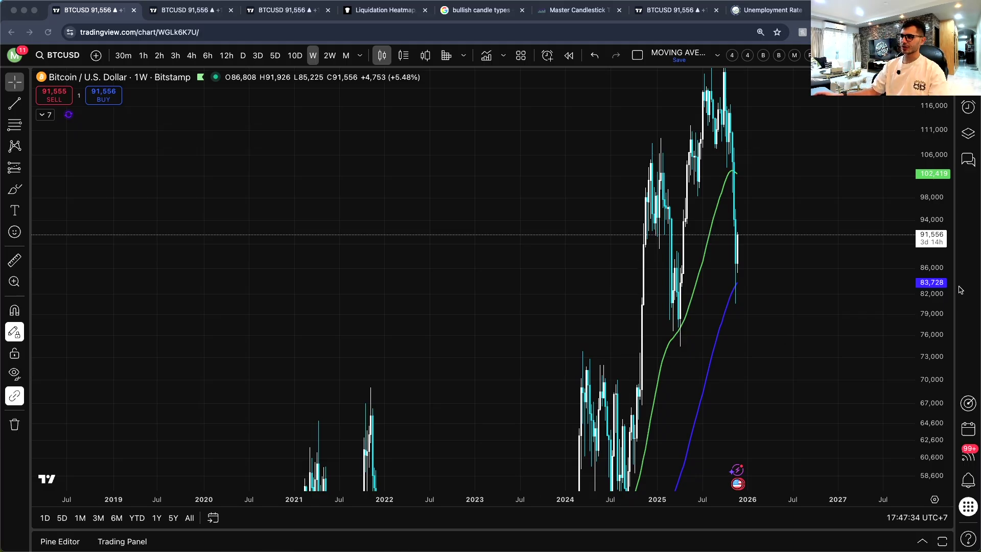
- Zoom out and pan the weekly BTCUSD chart to show 2016 through 2031
{"action": "scroll", "coordinate": [853, 325], "scroll_direction": "up", "scroll_amount": 5}
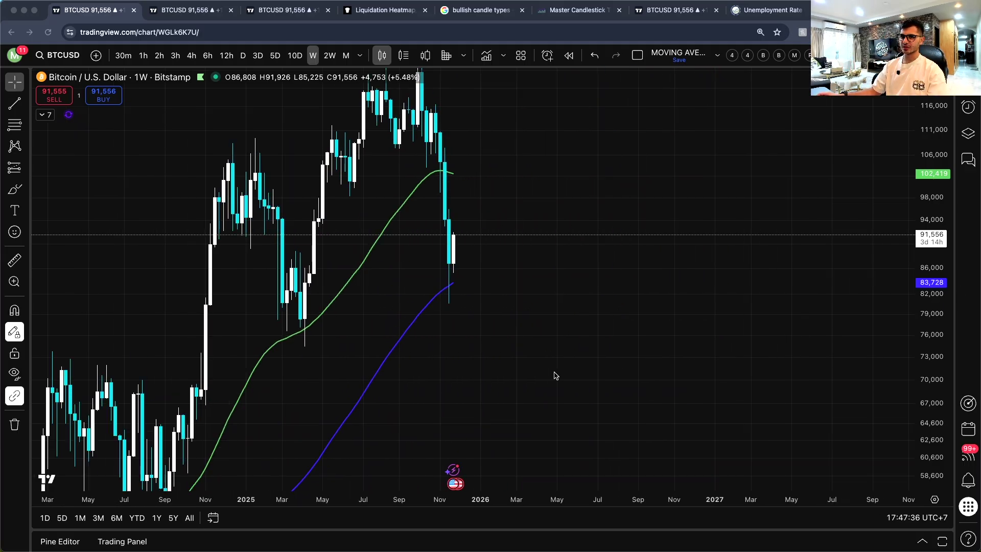
{"action": "scroll", "coordinate": [556, 376], "scroll_direction": "down", "scroll_amount": 1}
{"action": "scroll", "coordinate": [893, 302], "scroll_direction": "down", "scroll_amount": 3}
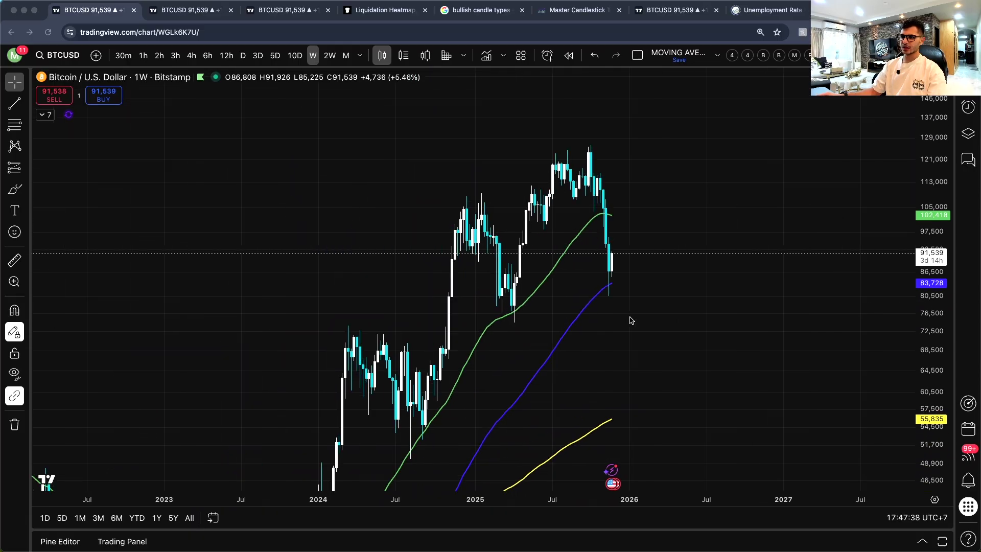
{"action": "scroll", "coordinate": [742, 311], "scroll_direction": "down", "scroll_amount": 6}
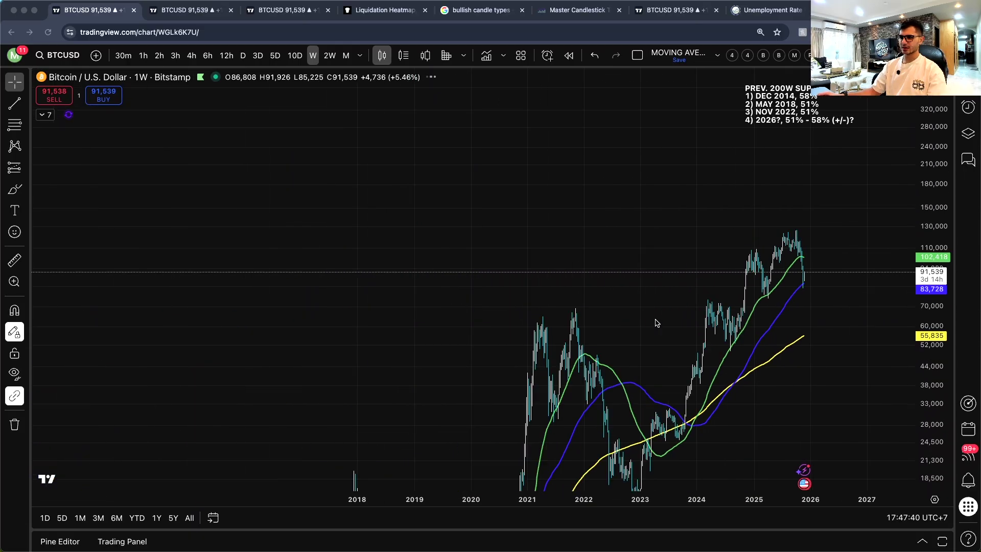
{"action": "left_click_drag", "start_coordinate": [333, 198], "coordinate": [153, 158]}
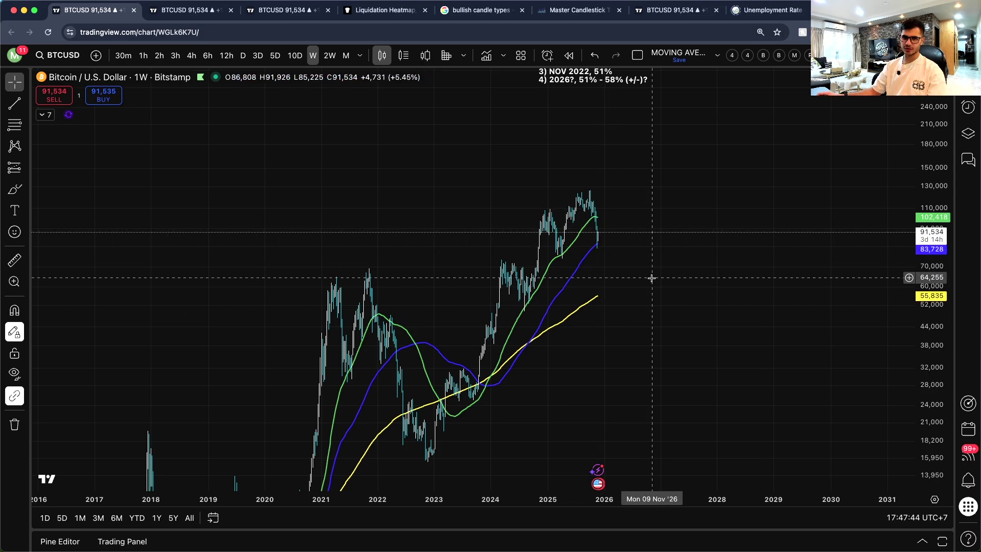
- Expand the indicator legend and toggle the 20-week SMA on, then back off
{"action": "left_click", "coordinate": [44, 114]}
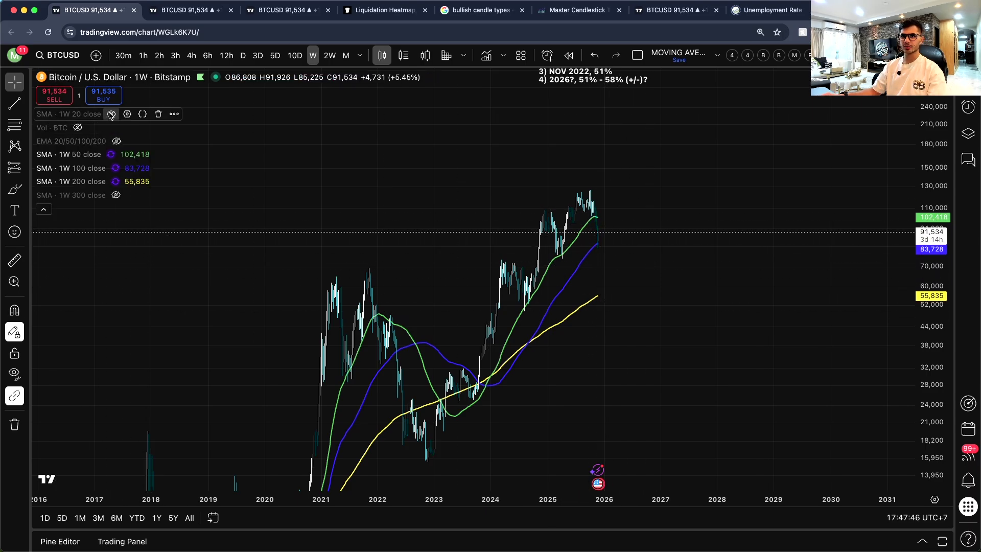
{"action": "left_click", "coordinate": [110, 114]}
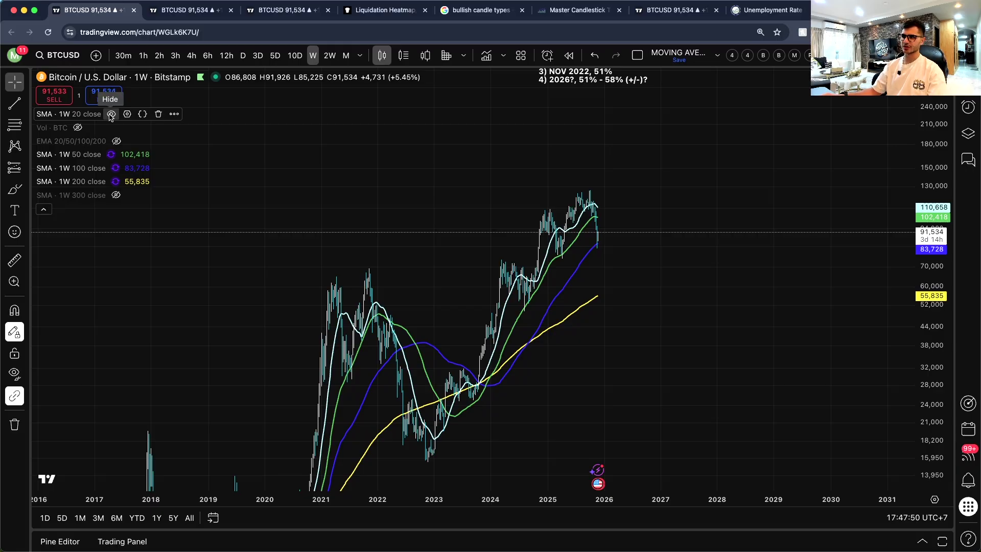
{"action": "left_click", "coordinate": [110, 114]}
- Zoom in on the mid-2024 to late-2025 weekly candles around the 100-week SMA
{"action": "scroll", "coordinate": [646, 272], "scroll_direction": "up", "scroll_amount": 5}
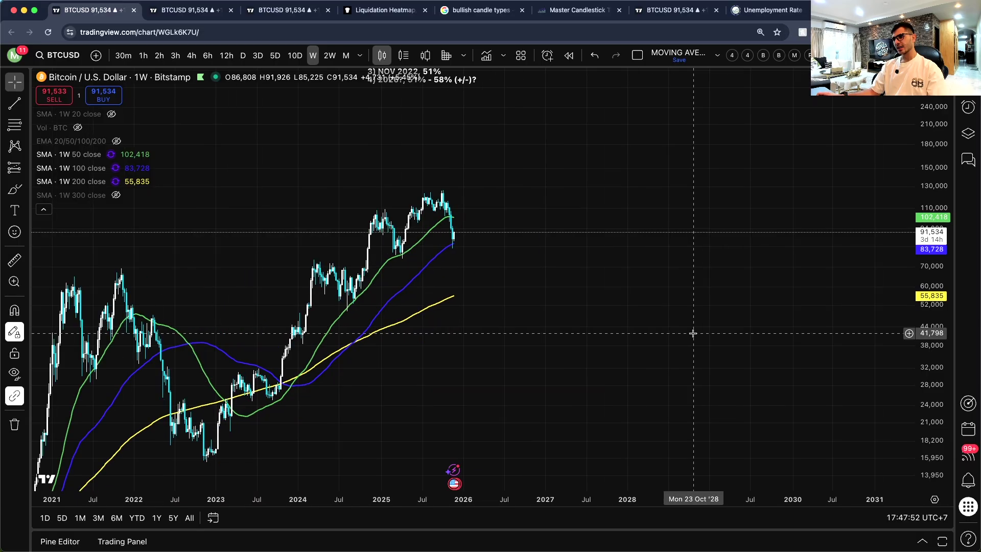
{"action": "scroll", "coordinate": [664, 270], "scroll_direction": "up", "scroll_amount": 2}
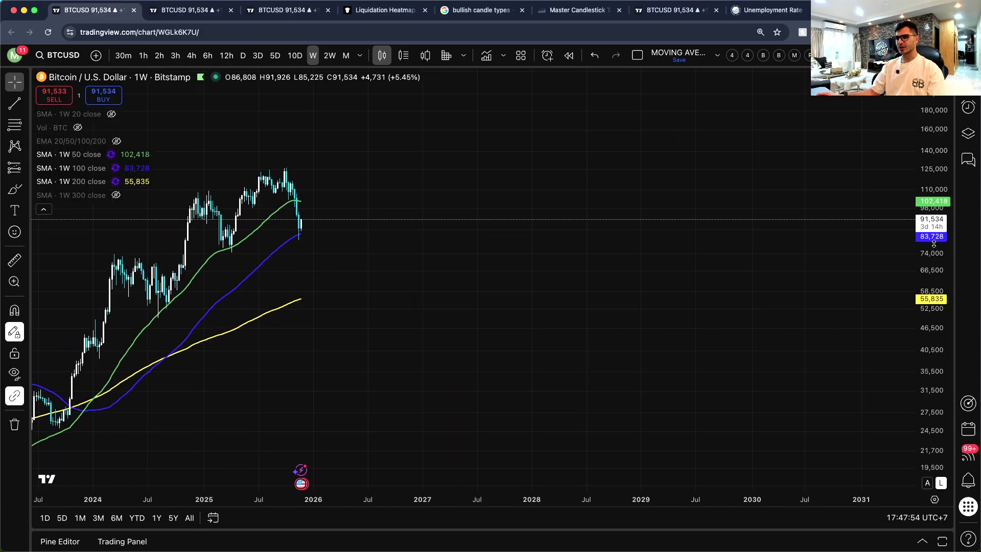
{"action": "left_click_drag", "start_coordinate": [300, 275], "coordinate": [489, 304]}
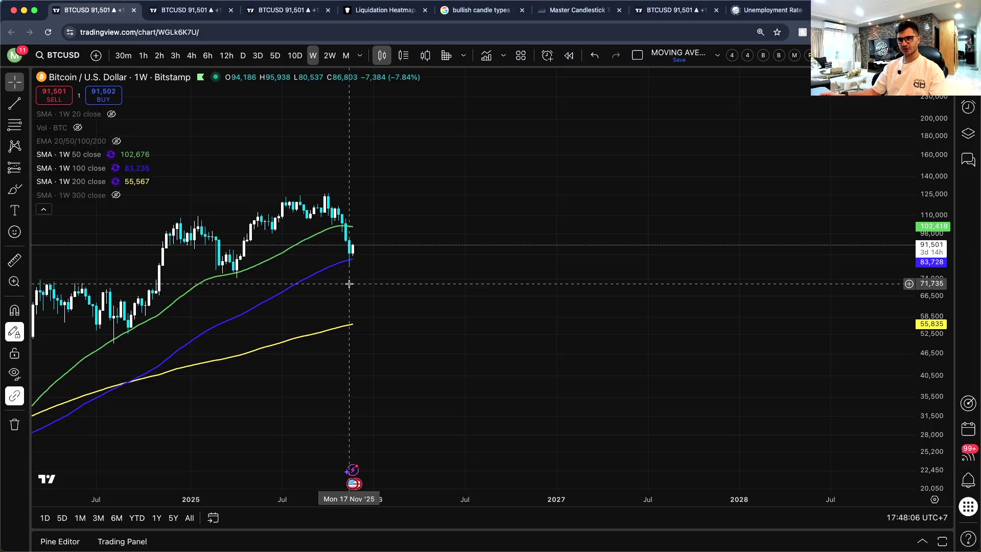
{"action": "scroll", "coordinate": [347, 282], "scroll_direction": "up", "scroll_amount": 2}
- Circle the latest weekly candles touching the 100-week SMA with a freehand brush
{"action": "left_click_drag", "start_coordinate": [303, 277], "coordinate": [451, 306]}
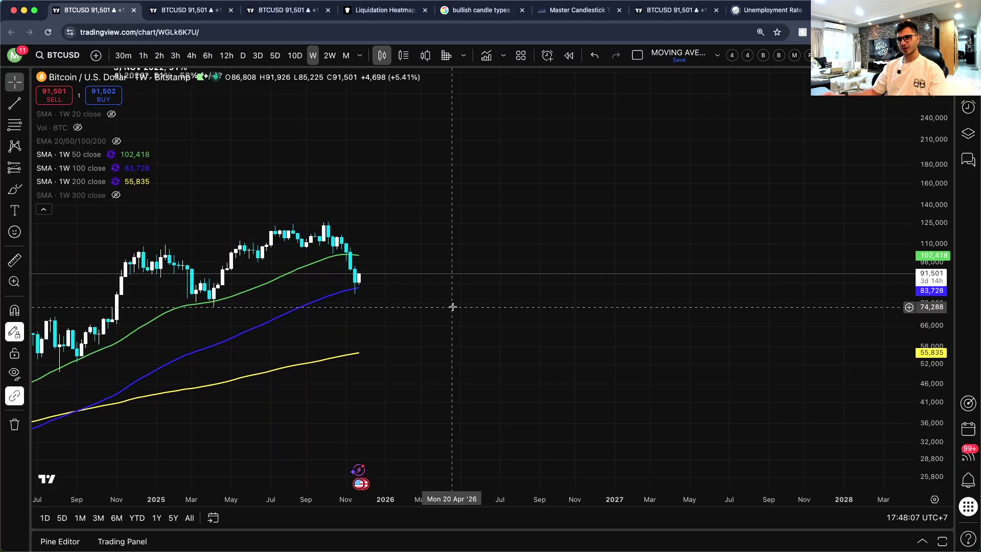
{"action": "left_click", "coordinate": [15, 190]}
{"action": "mouse_move", "coordinate": [364, 267]}
{"action": "left_mouse_down"}
{"action": "mouse_move", "coordinate": [339, 275]}
{"action": "mouse_move", "coordinate": [375, 276]}
{"action": "mouse_move", "coordinate": [363, 267]}
{"action": "left_mouse_up"}
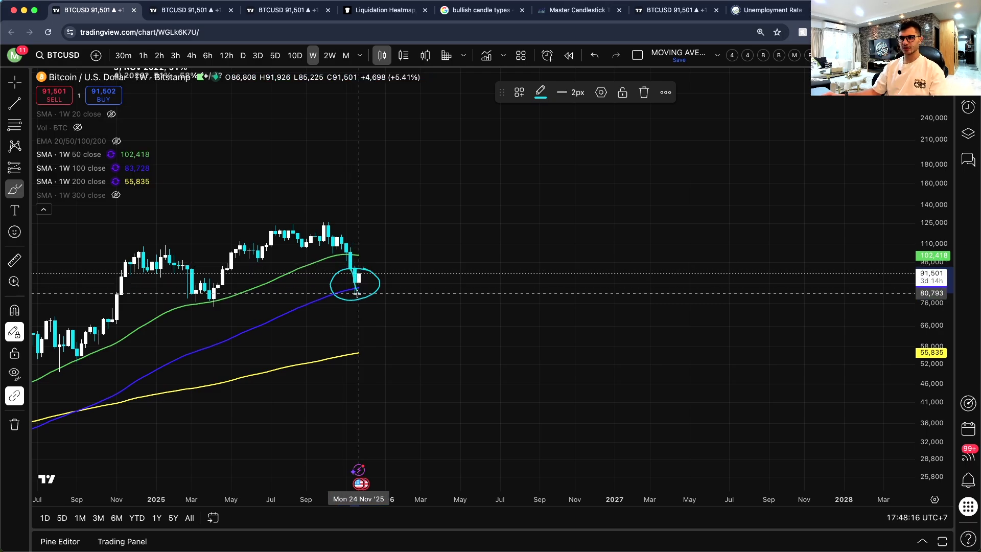
- Switch to the 4-hour timeframe and enlarge the recent dip on the price scale
{"action": "left_click", "coordinate": [193, 56]}
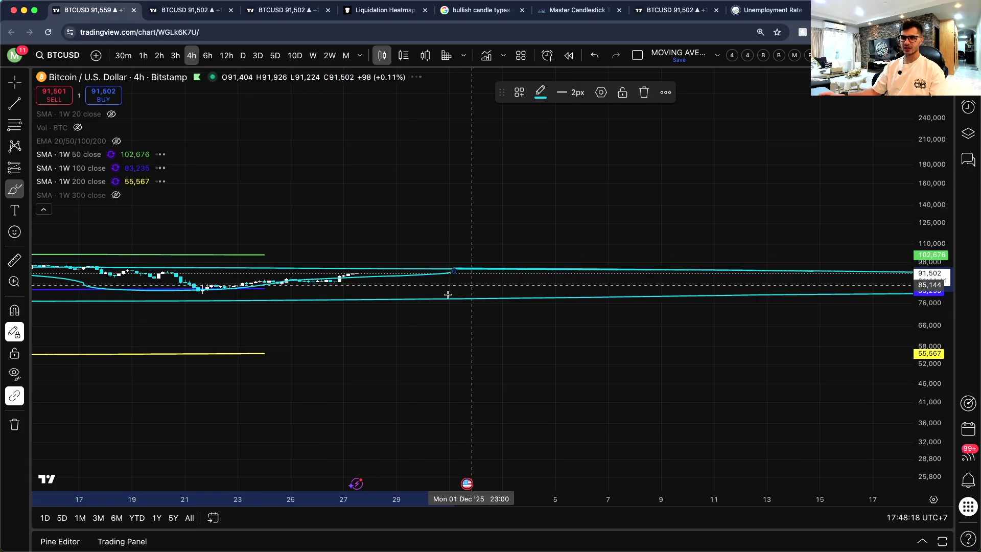
{"action": "scroll", "coordinate": [936, 274], "scroll_direction": "up", "scroll_amount": 10}
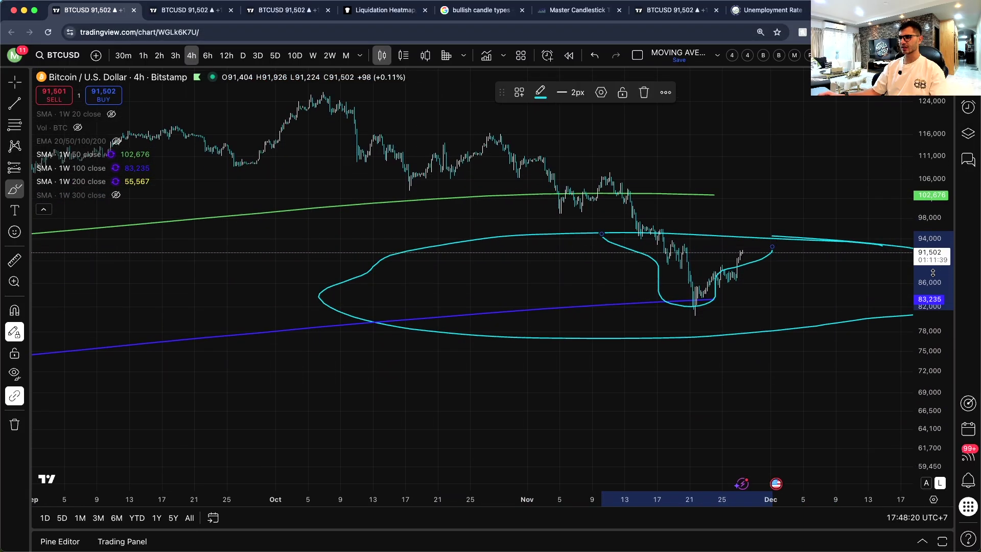
{"action": "key", "text": "super+z"}
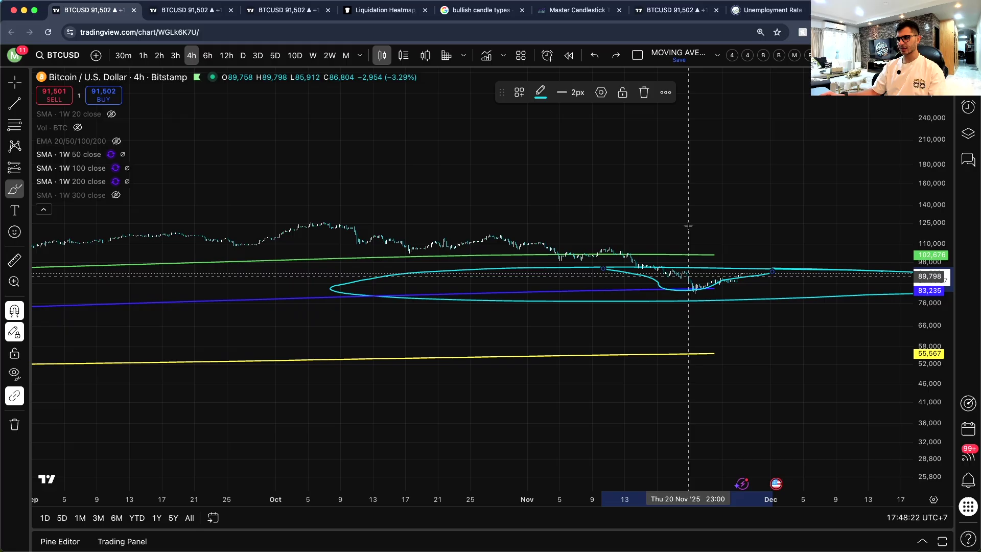
{"action": "scroll", "coordinate": [933, 254], "scroll_direction": "up", "scroll_amount": 10}
{"action": "left_click_drag", "start_coordinate": [932, 254], "coordinate": [933, 240]}
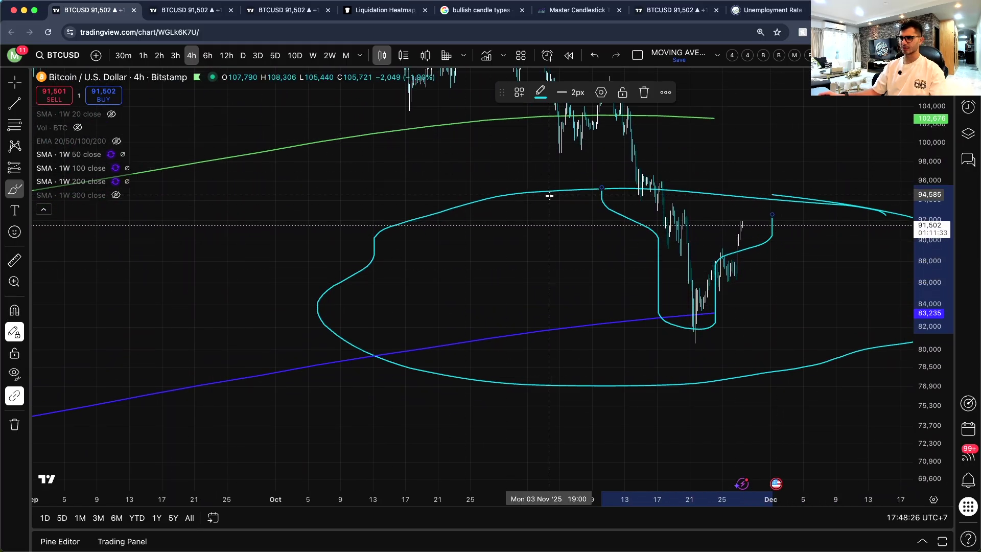
{"action": "left_click_drag", "start_coordinate": [769, 151], "coordinate": [559, 327]}
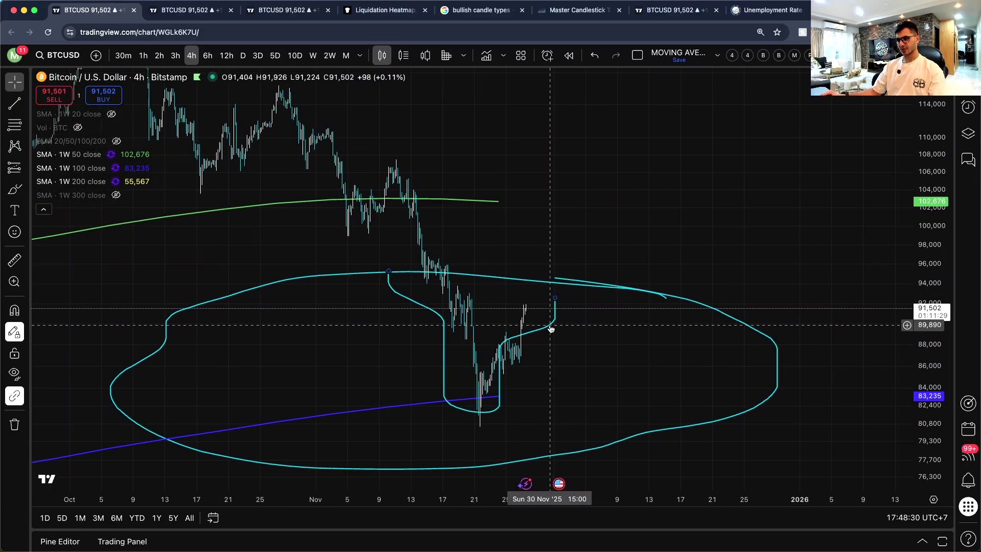
- Delete the U-shaped and large ellipse brush sketches around the November dip
{"action": "left_click", "coordinate": [552, 324]}
{"action": "key", "text": "Delete"}
{"action": "left_click", "coordinate": [600, 284]}
{"action": "key", "text": "Delete"}
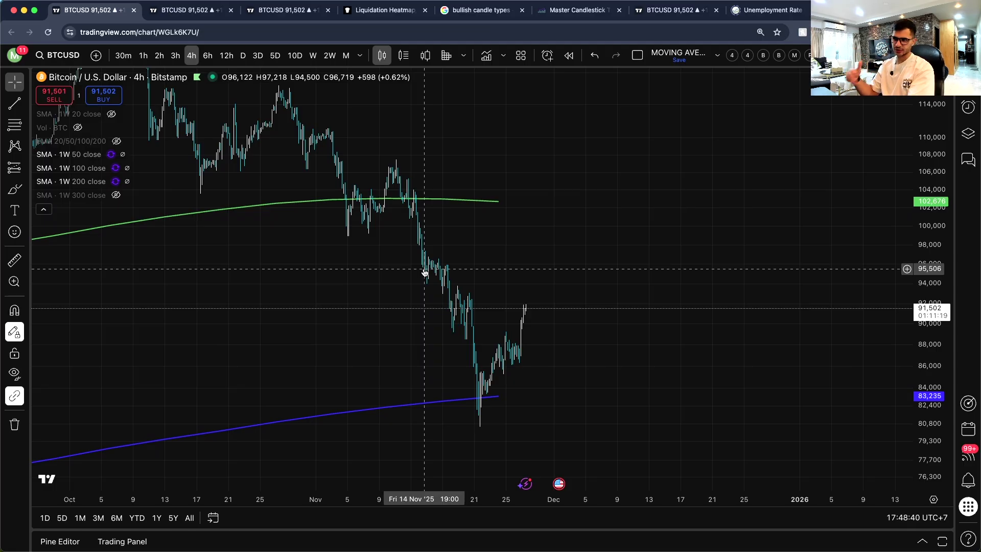
- Return to the weekly timeframe and bring the 2021–2022 cycle top into view
{"action": "scroll", "coordinate": [418, 267], "scroll_direction": "down", "scroll_amount": 10}
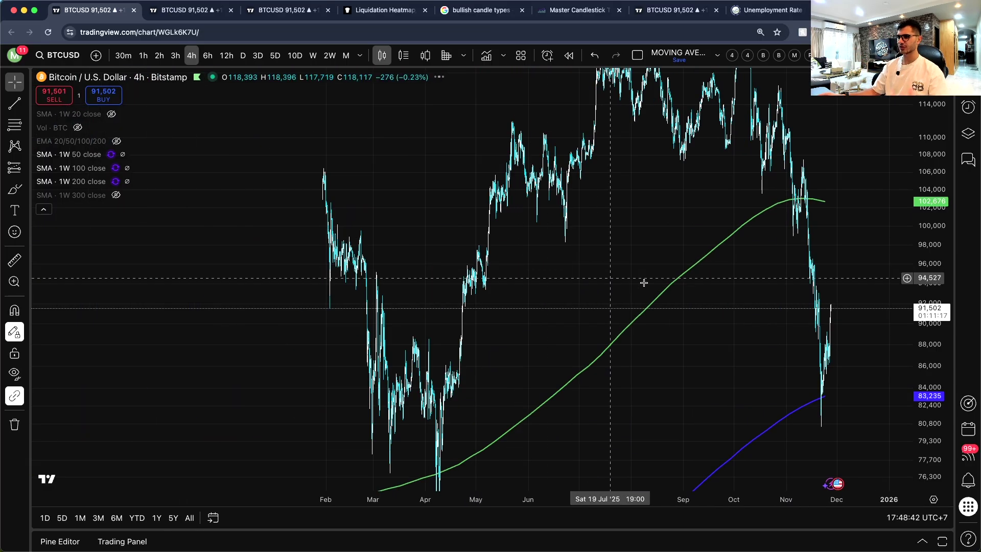
{"action": "scroll", "coordinate": [644, 282], "scroll_direction": "down", "scroll_amount": 5}
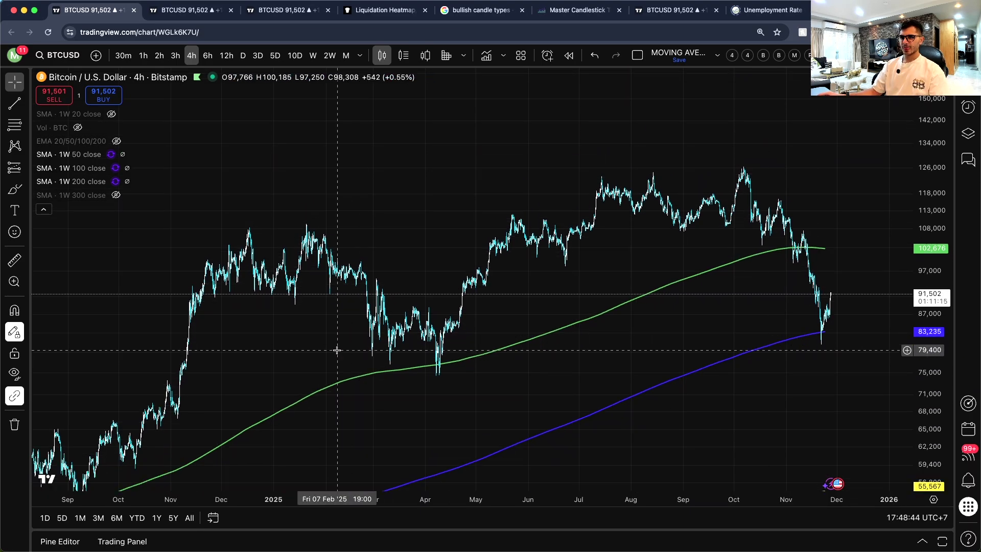
{"action": "left_click", "coordinate": [312, 55]}
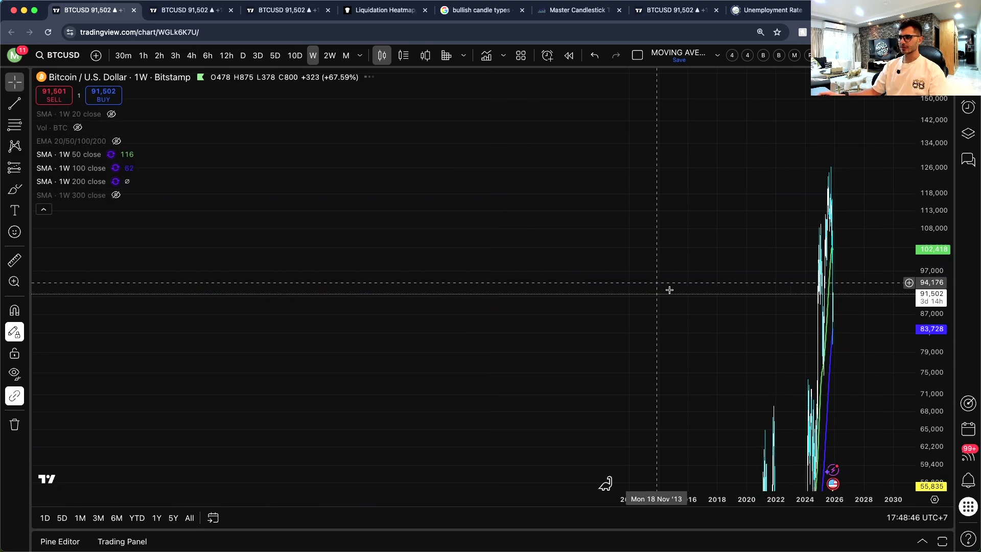
{"action": "scroll", "coordinate": [736, 306], "scroll_direction": "up", "scroll_amount": 10}
{"action": "left_click_drag", "start_coordinate": [626, 310], "coordinate": [822, 163]}
{"action": "scroll", "coordinate": [670, 237], "scroll_direction": "up", "scroll_amount": 5}
{"action": "left_click_drag", "start_coordinate": [622, 207], "coordinate": [654, 259]}
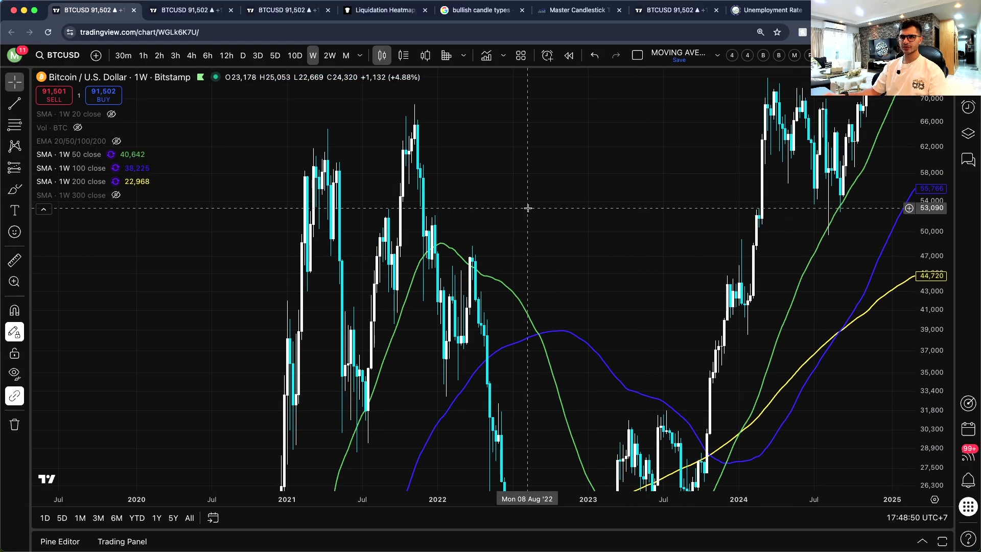
{"action": "scroll", "coordinate": [528, 208], "scroll_direction": "up", "scroll_amount": 1}
- Sketch a short brush projection beside the Dec '21 candles, then pan back toward recent price
{"action": "left_click", "coordinate": [14, 189]}
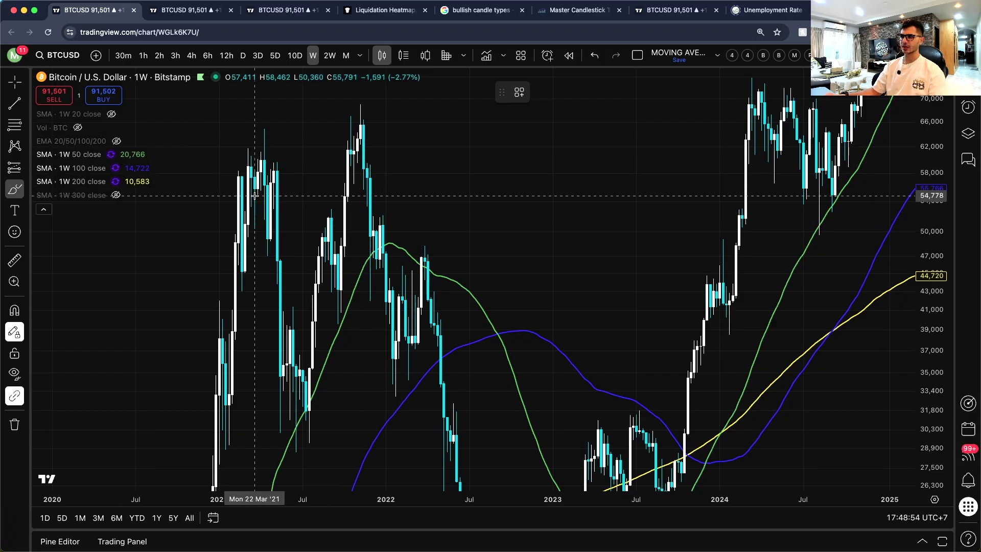
{"action": "mouse_move", "coordinate": [361, 218]}
{"action": "left_mouse_down"}
{"action": "mouse_move", "coordinate": [382, 240]}
{"action": "mouse_move", "coordinate": [397, 221]}
{"action": "left_mouse_up"}
{"action": "key", "text": "Escape"}
{"action": "left_click_drag", "start_coordinate": [767, 138], "coordinate": [591, 280]}
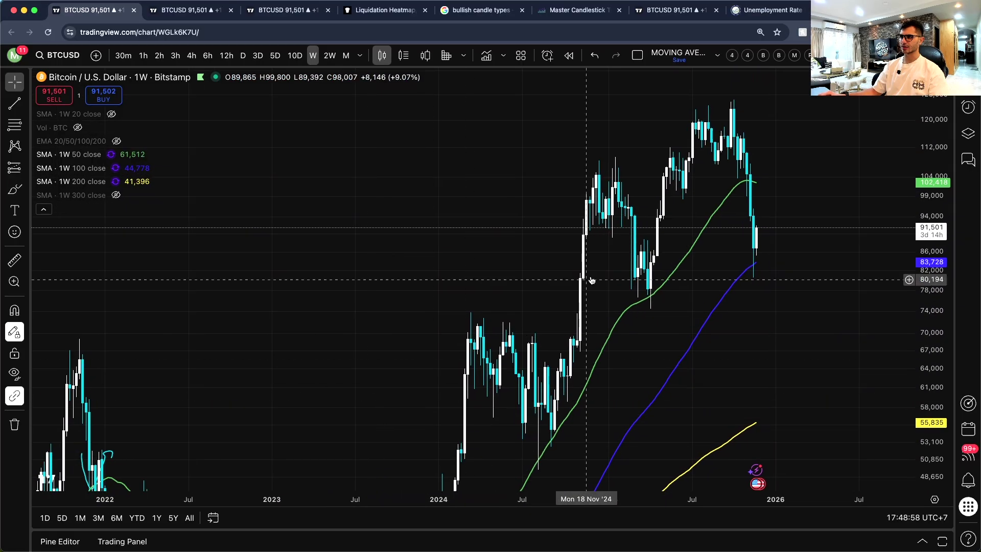
{"action": "scroll", "coordinate": [591, 280], "scroll_direction": "up", "scroll_amount": 5}
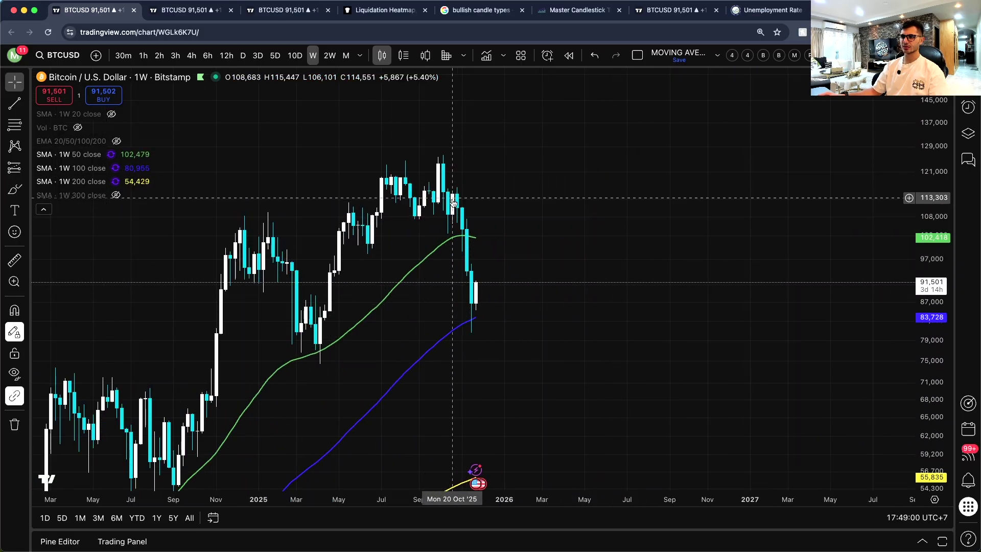
- On the daily chart, brush-trace the October–November decline to the 100-week SMA with a rebound
{"action": "left_click", "coordinate": [243, 55]}
{"action": "scroll", "coordinate": [409, 246], "scroll_direction": "down", "scroll_amount": 3}
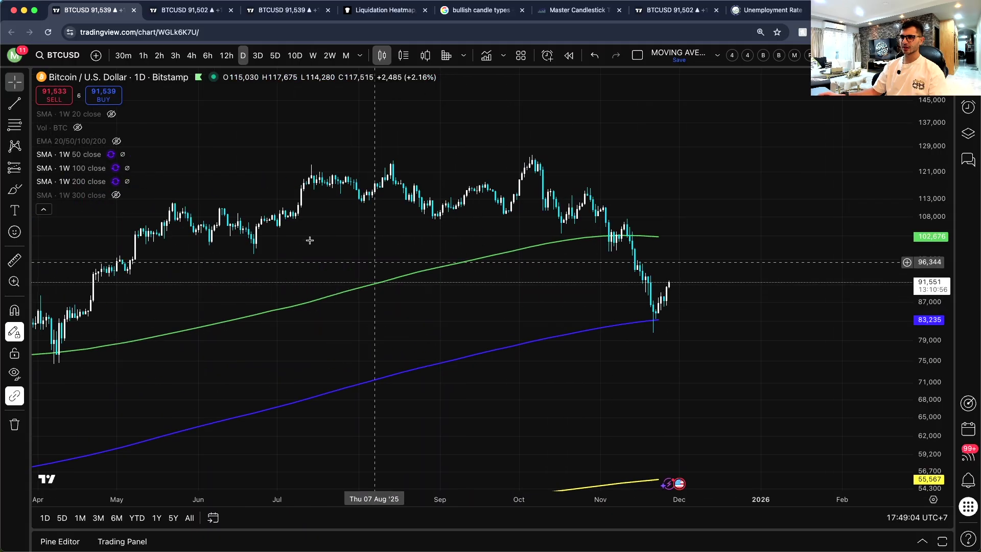
{"action": "left_click", "coordinate": [19, 194]}
{"action": "mouse_move", "coordinate": [532, 176]}
{"action": "left_mouse_down"}
{"action": "mouse_move", "coordinate": [552, 217]}
{"action": "mouse_move", "coordinate": [589, 190]}
{"action": "mouse_move", "coordinate": [615, 236]}
{"action": "mouse_move", "coordinate": [624, 221]}
{"action": "mouse_move", "coordinate": [654, 320]}
{"action": "left_mouse_up"}
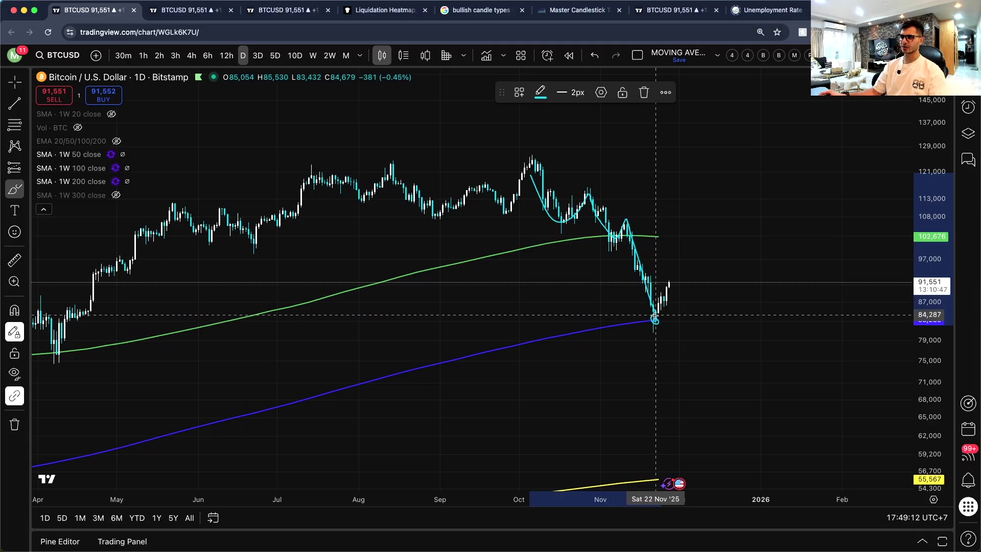
{"action": "left_click_drag", "start_coordinate": [654, 318], "coordinate": [679, 238]}
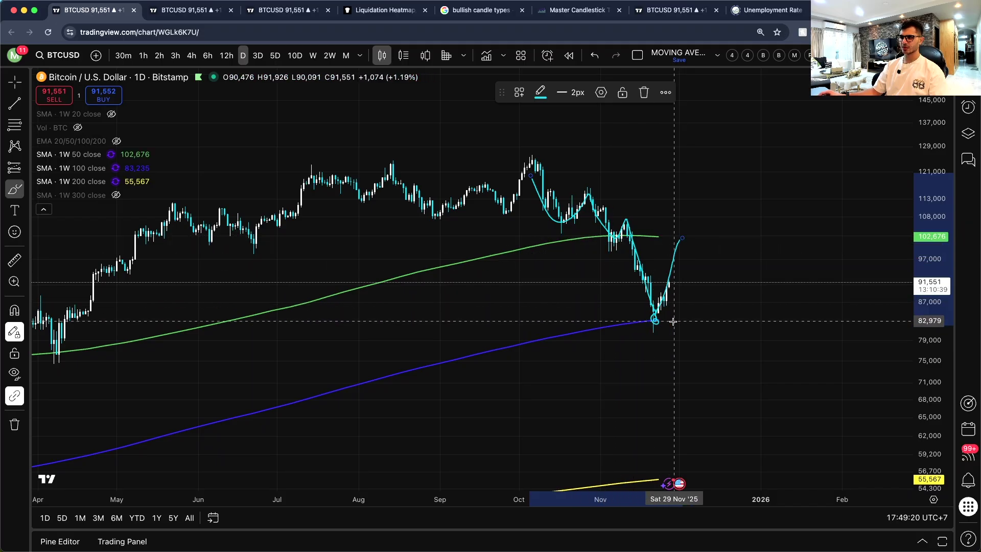
- Redraw the projection as a freehand path bouncing near 102,676 then plunging toward 55,483
{"action": "mouse_move", "coordinate": [607, 256]}
{"action": "left_mouse_down"}
{"action": "mouse_move", "coordinate": [657, 277]}
{"action": "mouse_move", "coordinate": [674, 321]}
{"action": "mouse_move", "coordinate": [687, 265]}
{"action": "mouse_move", "coordinate": [728, 325]}
{"action": "mouse_move", "coordinate": [731, 359]}
{"action": "left_mouse_up"}
{"action": "key", "text": "super+z"}
{"action": "key", "text": "super+z"}
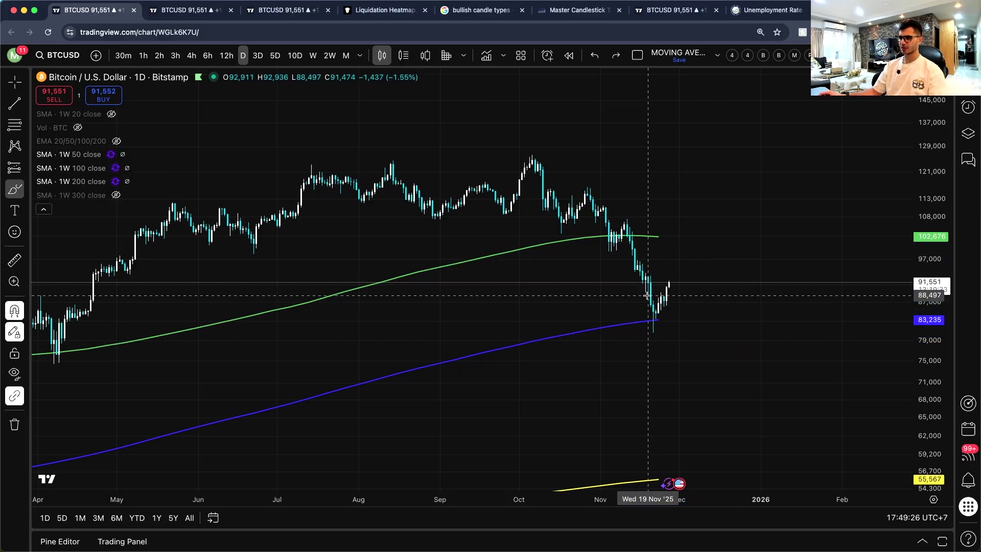
{"action": "mouse_move", "coordinate": [606, 262]}
{"action": "left_mouse_down"}
{"action": "mouse_move", "coordinate": [654, 299]}
{"action": "mouse_move", "coordinate": [668, 233]}
{"action": "mouse_move", "coordinate": [681, 290]}
{"action": "mouse_move", "coordinate": [711, 292]}
{"action": "mouse_move", "coordinate": [739, 396]}
{"action": "mouse_move", "coordinate": [745, 480]}
{"action": "left_mouse_up"}
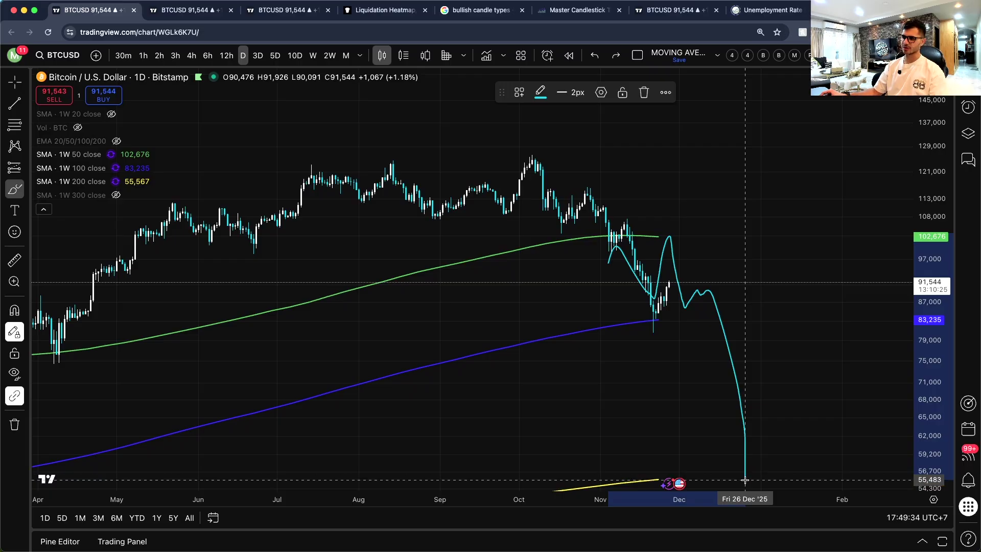
- Sketch a choppy bottom around 46,000–52,000 near the 200-week SMA and circle it
{"action": "scroll", "coordinate": [748, 462], "scroll_direction": "down", "scroll_amount": 3}
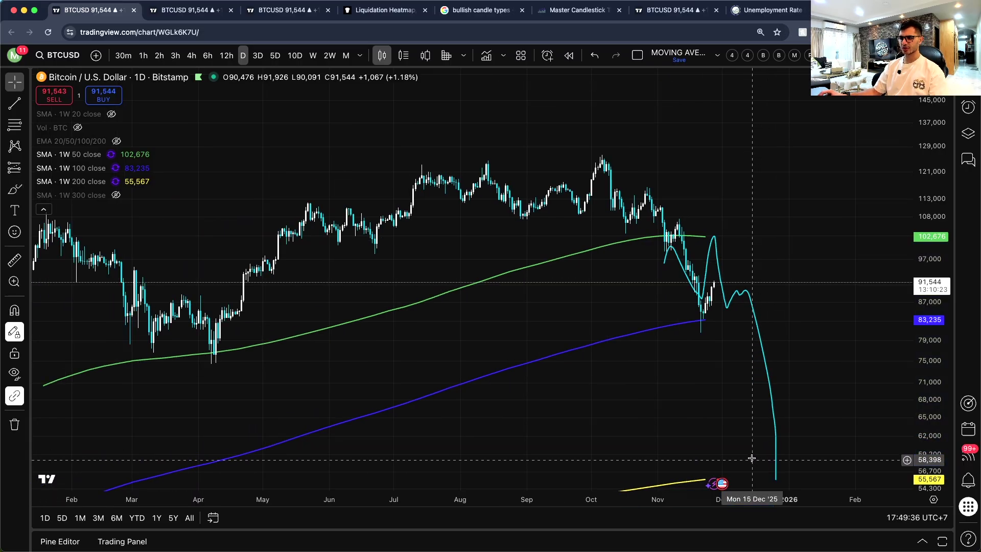
{"action": "left_click_drag", "start_coordinate": [752, 459], "coordinate": [641, 312]}
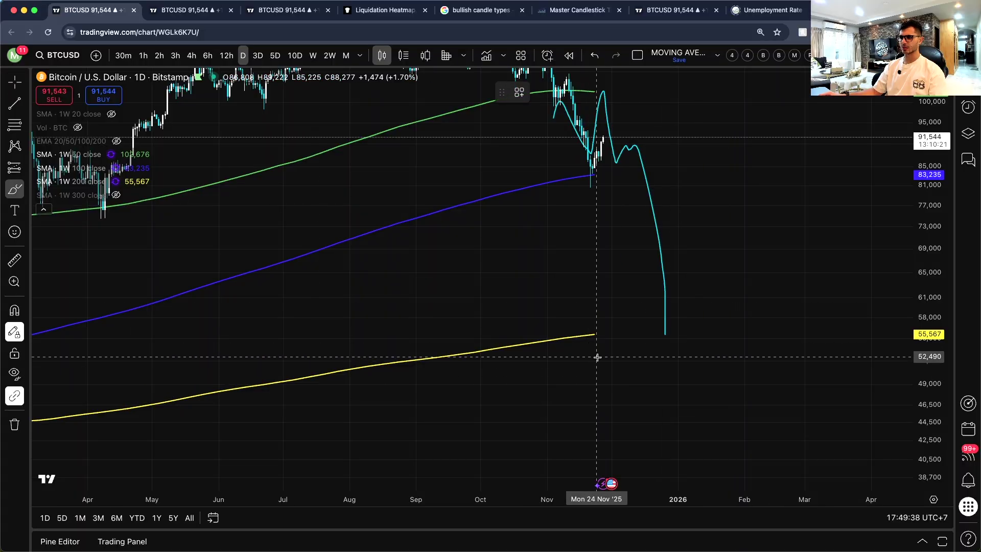
{"action": "mouse_move", "coordinate": [589, 347]}
{"action": "left_mouse_down"}
{"action": "mouse_move", "coordinate": [714, 396]}
{"action": "mouse_move", "coordinate": [727, 386]}
{"action": "left_mouse_up"}
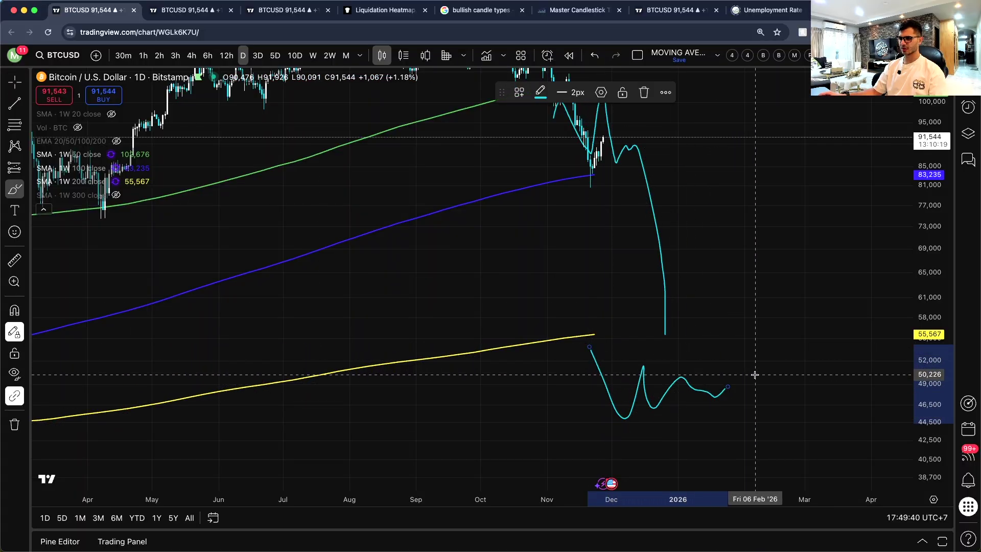
{"action": "mouse_move", "coordinate": [707, 340]}
{"action": "left_mouse_down"}
{"action": "mouse_move", "coordinate": [722, 350]}
{"action": "mouse_move", "coordinate": [558, 330]}
{"action": "left_mouse_up"}
- Undo the projection sketches, exit the brush, and pan back toward the 2022 cycle
{"action": "key", "text": "super+z"}
{"action": "key", "text": "super+z"}
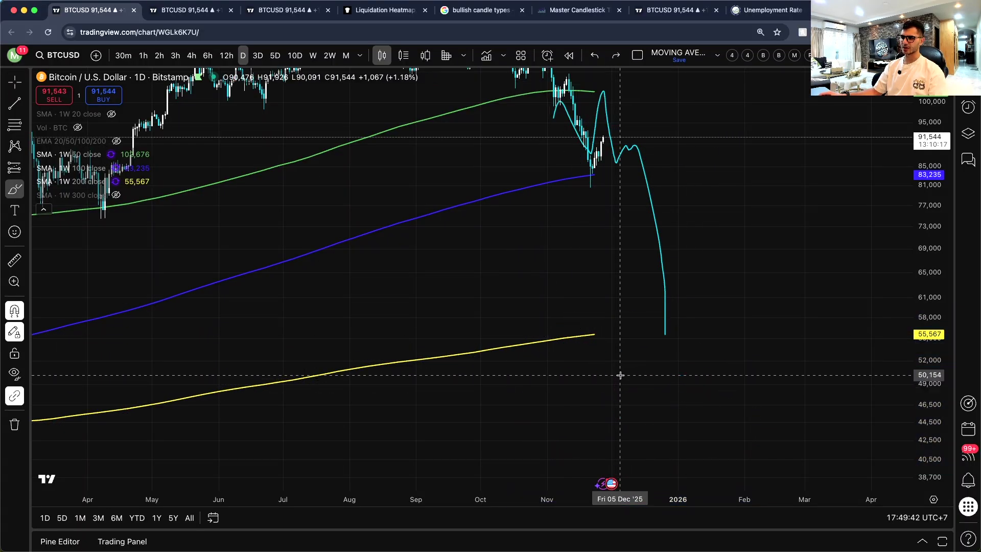
{"action": "key", "text": "super+z"}
{"action": "key", "text": "super+z"}
{"action": "scroll", "coordinate": [617, 376], "scroll_direction": "down", "scroll_amount": 10}
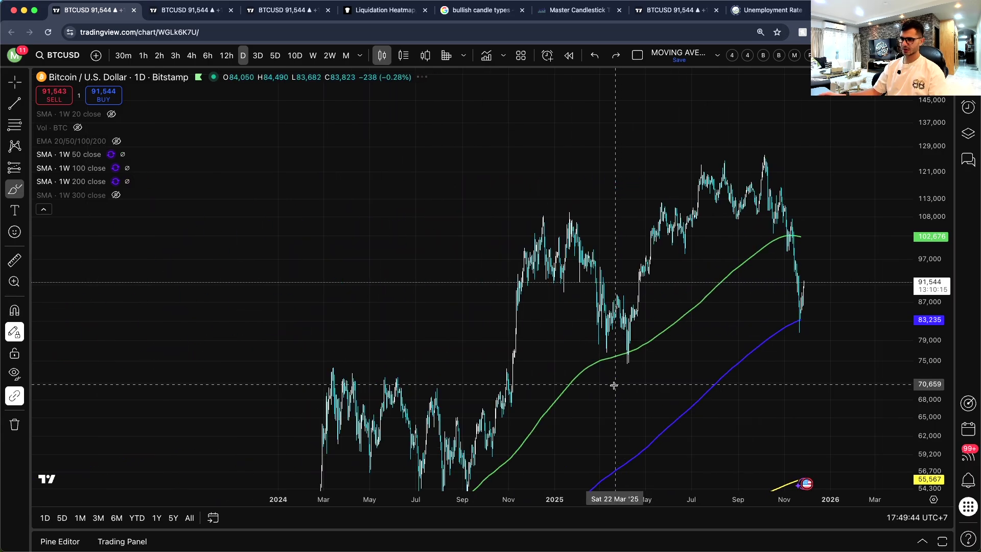
{"action": "key", "text": "Escape"}
{"action": "left_click_drag", "start_coordinate": [586, 444], "coordinate": [693, 214]}
{"action": "scroll", "coordinate": [527, 317], "scroll_direction": "down", "scroll_amount": 5}
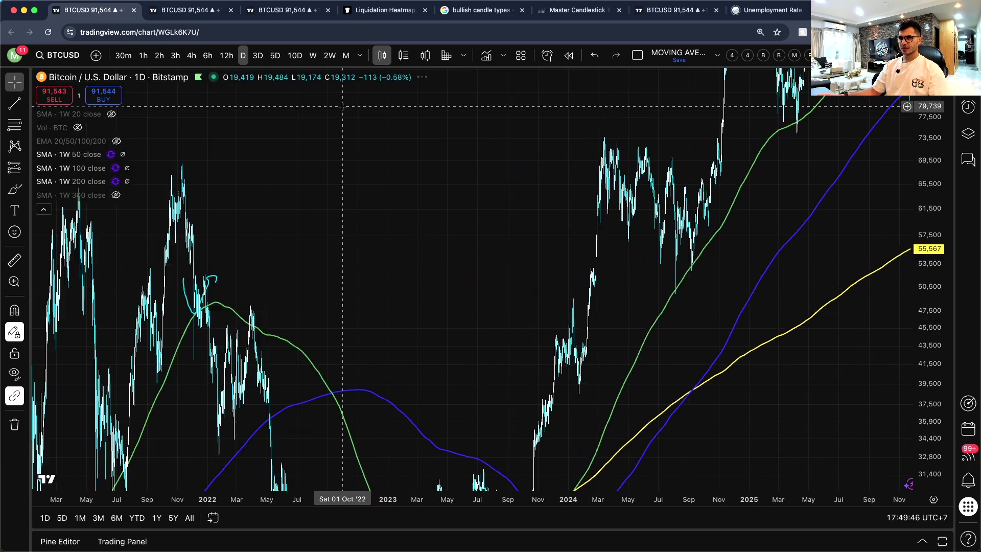
- Switch to weekly candles and frame 2021 through 2024 with a stretched price scale
{"action": "left_click", "coordinate": [313, 57]}
{"action": "scroll", "coordinate": [783, 285], "scroll_direction": "up", "scroll_amount": 10}
{"action": "left_click_drag", "start_coordinate": [281, 343], "coordinate": [632, 184]}
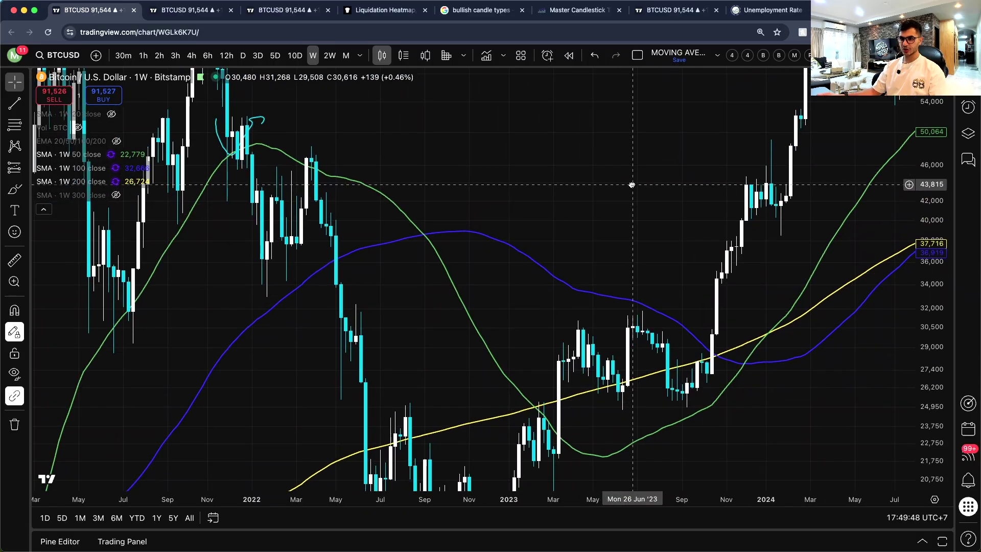
{"action": "left_click_drag", "start_coordinate": [473, 257], "coordinate": [596, 213]}
{"action": "scroll", "coordinate": [936, 390], "scroll_direction": "down", "scroll_amount": 5}
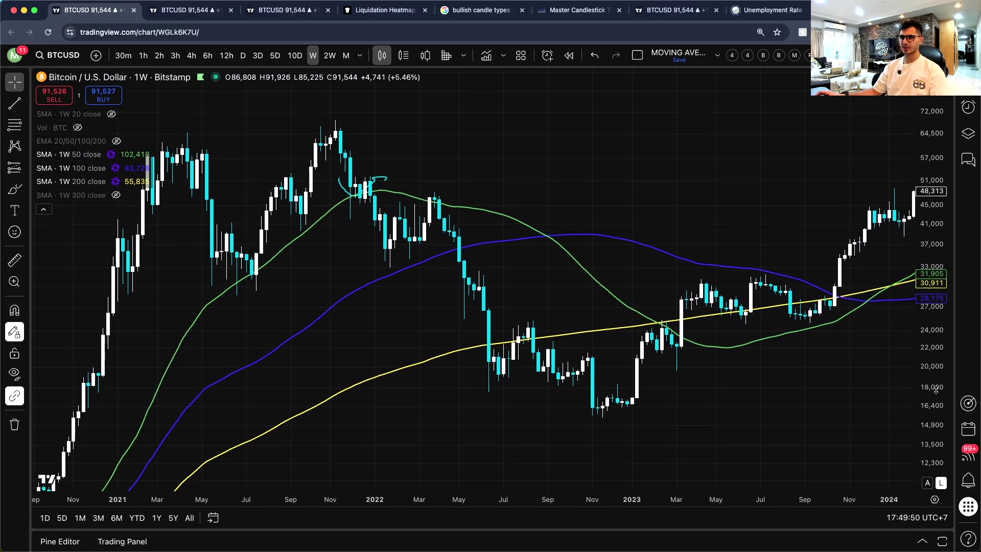
{"action": "mouse_move", "coordinate": [936, 390]}
{"action": "left_mouse_down"}
{"action": "mouse_move", "coordinate": [936, 403]}
{"action": "mouse_move", "coordinate": [934, 365]}
{"action": "left_mouse_up"}
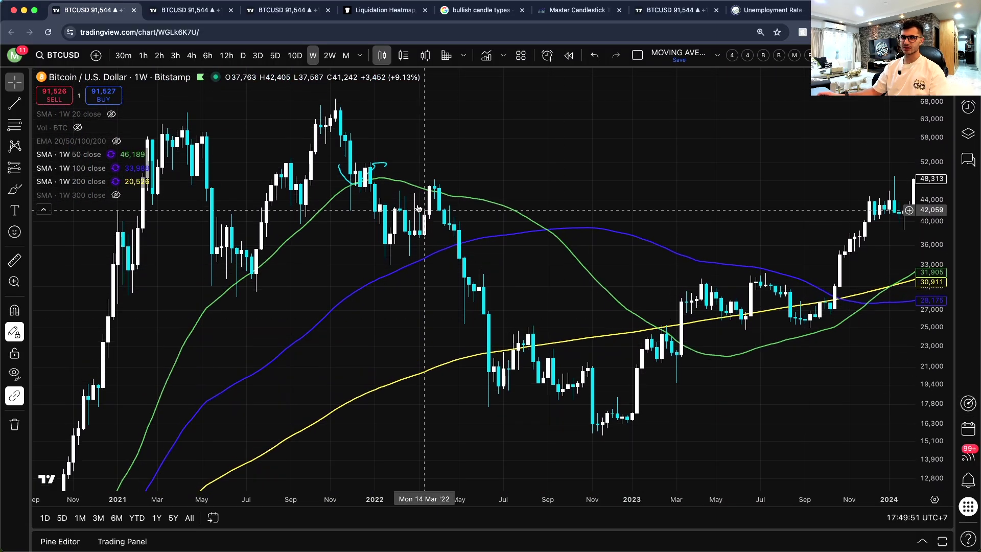
- Delete the old brush mark near the 2021 top, then trace and undo a 2022–2023 freehand line
{"action": "left_click", "coordinate": [384, 166]}
{"action": "key", "text": "Delete"}
{"action": "left_click", "coordinate": [14, 191]}
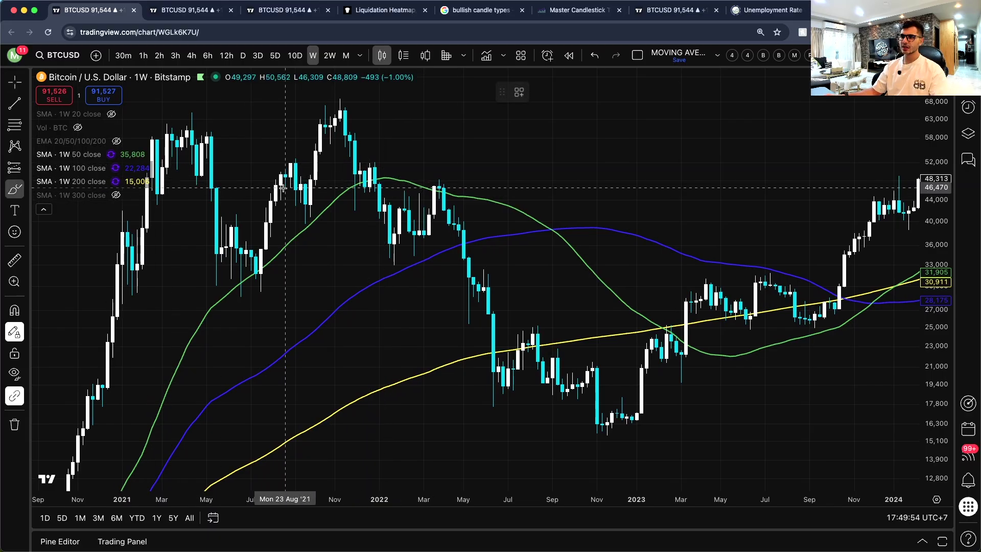
{"action": "mouse_move", "coordinate": [350, 159]}
{"action": "left_mouse_down"}
{"action": "mouse_move", "coordinate": [363, 188]}
{"action": "mouse_move", "coordinate": [374, 168]}
{"action": "mouse_move", "coordinate": [403, 269]}
{"action": "mouse_move", "coordinate": [438, 190]}
{"action": "mouse_move", "coordinate": [491, 335]}
{"action": "mouse_move", "coordinate": [500, 401]}
{"action": "left_mouse_up"}
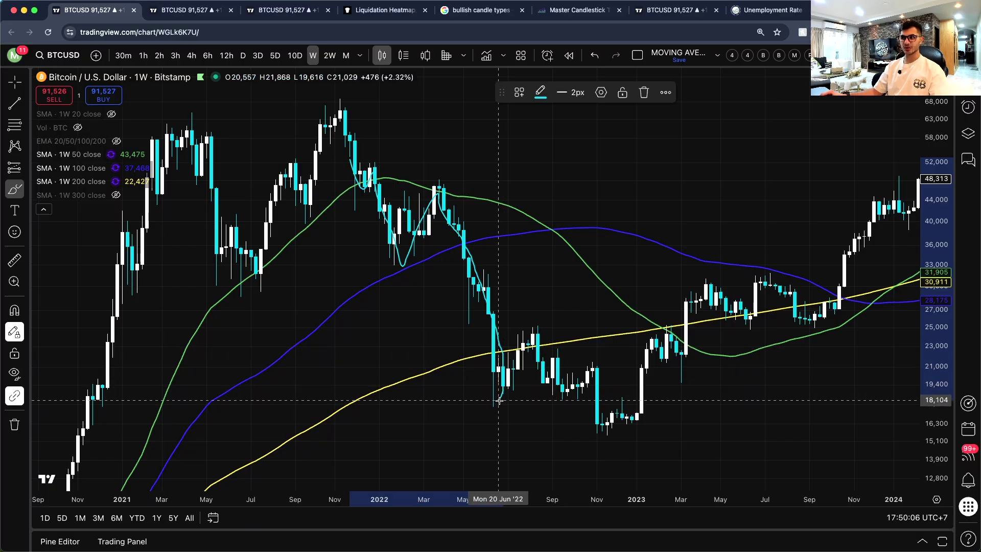
{"action": "mouse_move", "coordinate": [499, 402]}
{"action": "left_mouse_down"}
{"action": "mouse_move", "coordinate": [525, 346]}
{"action": "mouse_move", "coordinate": [549, 378]}
{"action": "mouse_move", "coordinate": [593, 399]}
{"action": "mouse_move", "coordinate": [618, 396]}
{"action": "mouse_move", "coordinate": [646, 383]}
{"action": "mouse_move", "coordinate": [666, 329]}
{"action": "mouse_move", "coordinate": [687, 350]}
{"action": "mouse_move", "coordinate": [713, 280]}
{"action": "mouse_move", "coordinate": [723, 298]}
{"action": "mouse_move", "coordinate": [760, 278]}
{"action": "left_mouse_up"}
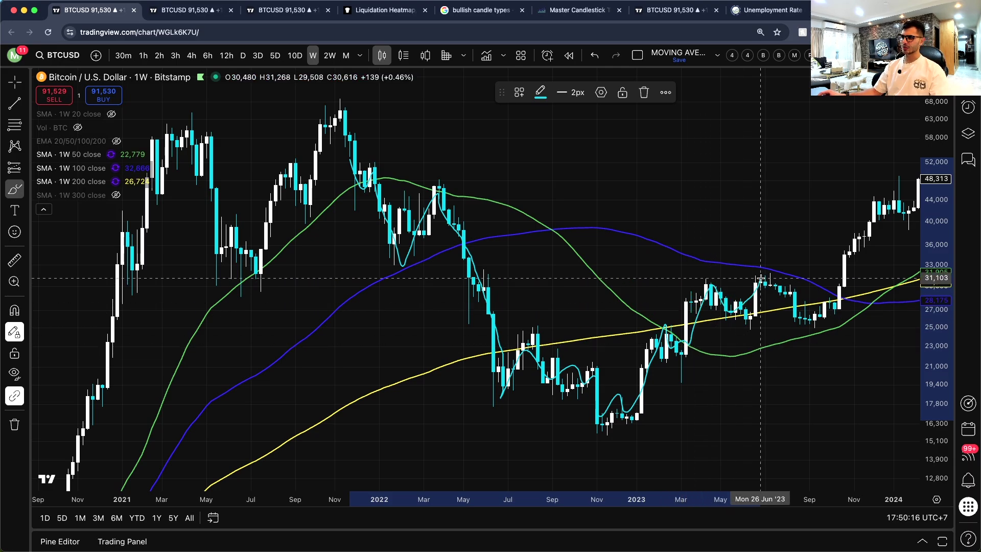
{"action": "key", "text": "super+z"}
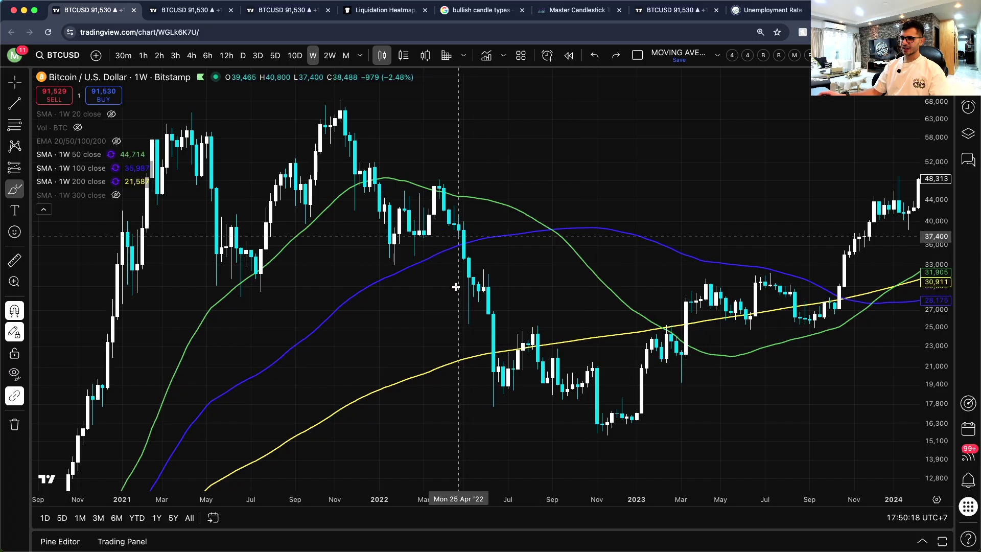
- Brush-circle the April 2022 50-week SMA rejection and May 100-week SMA breakdown, adding a drop line to ~18,332
{"action": "scroll", "coordinate": [454, 286], "scroll_direction": "down", "scroll_amount": 3}
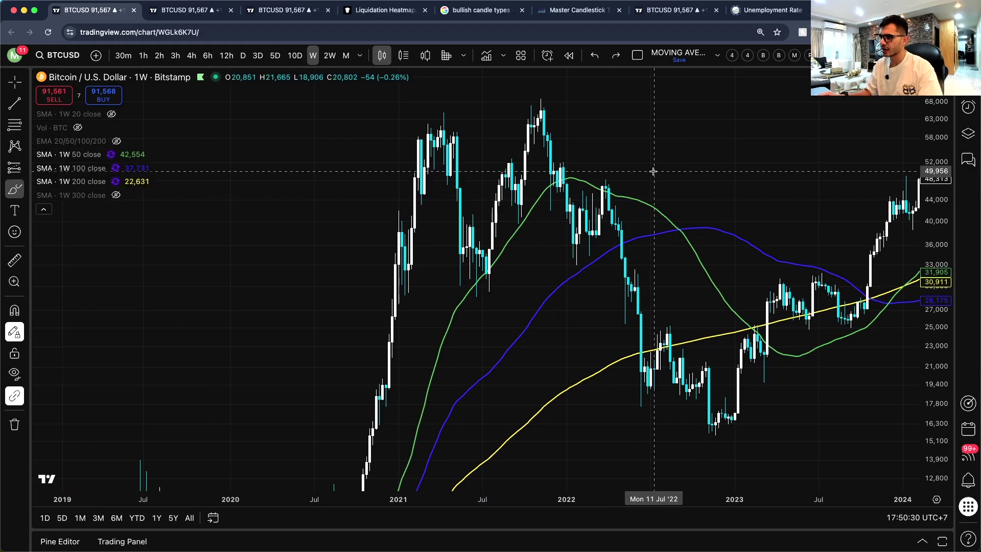
{"action": "mouse_move", "coordinate": [592, 181]}
{"action": "left_mouse_down"}
{"action": "mouse_move", "coordinate": [610, 196]}
{"action": "mouse_move", "coordinate": [616, 181]}
{"action": "left_mouse_up"}
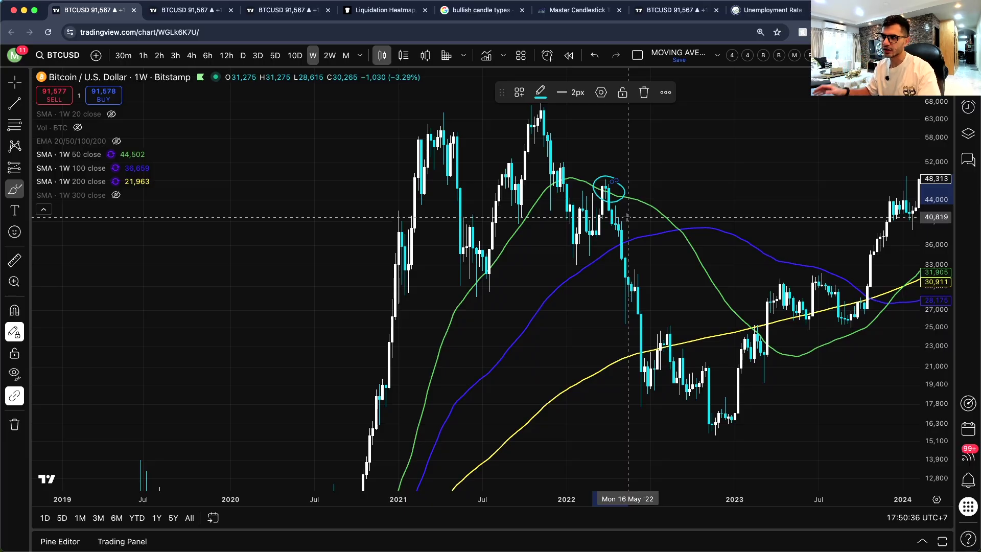
{"action": "mouse_move", "coordinate": [634, 239]}
{"action": "left_mouse_down"}
{"action": "mouse_move", "coordinate": [610, 240]}
{"action": "mouse_move", "coordinate": [610, 258]}
{"action": "mouse_move", "coordinate": [640, 254]}
{"action": "left_mouse_up"}
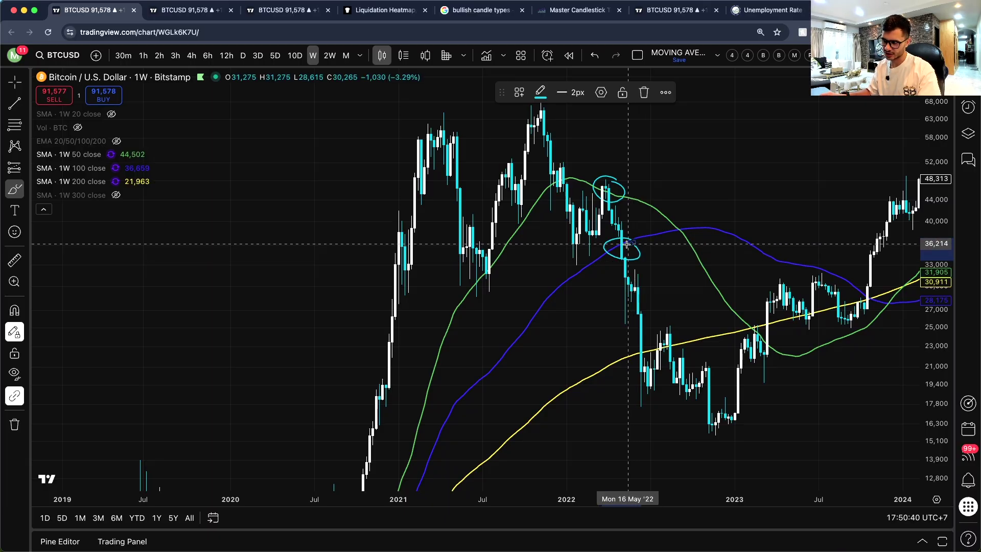
{"action": "mouse_move", "coordinate": [627, 245]}
{"action": "left_mouse_down"}
{"action": "mouse_move", "coordinate": [637, 256]}
{"action": "mouse_move", "coordinate": [644, 400]}
{"action": "left_mouse_up"}
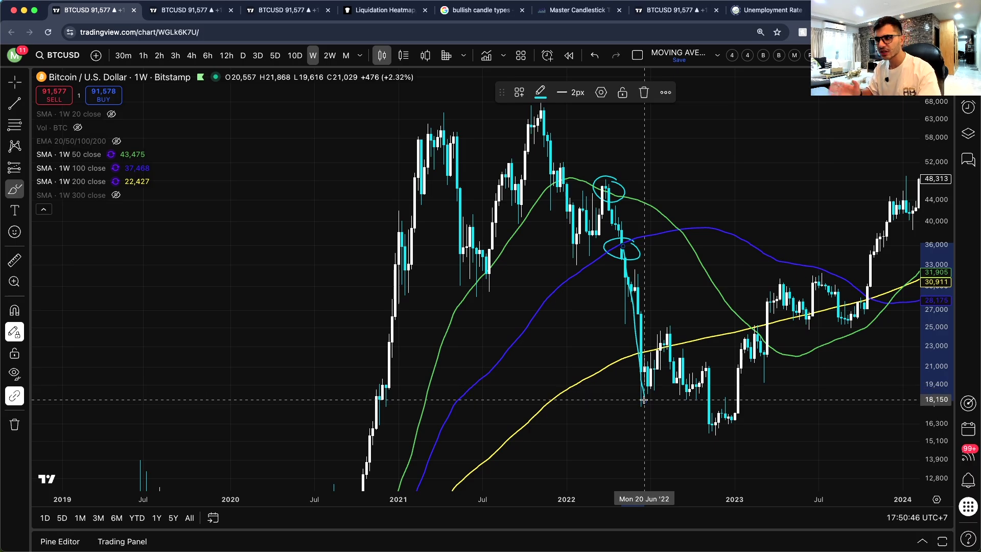
- Undo the drop line and delete the lower ellipse at the 100-week SMA
{"action": "key", "text": "super+z"}
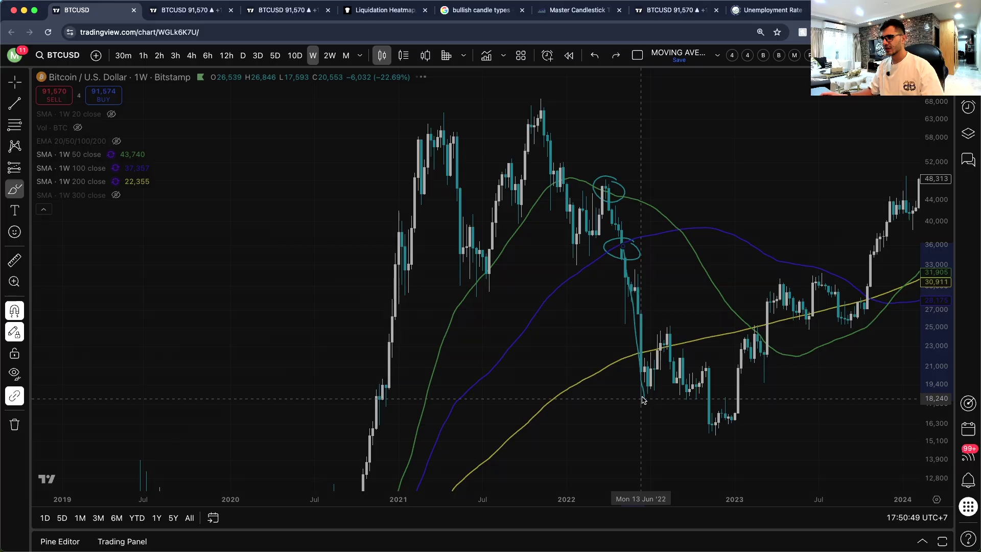
{"action": "scroll", "coordinate": [587, 331], "scroll_direction": "down", "scroll_amount": 1}
{"action": "key", "text": "Escape"}
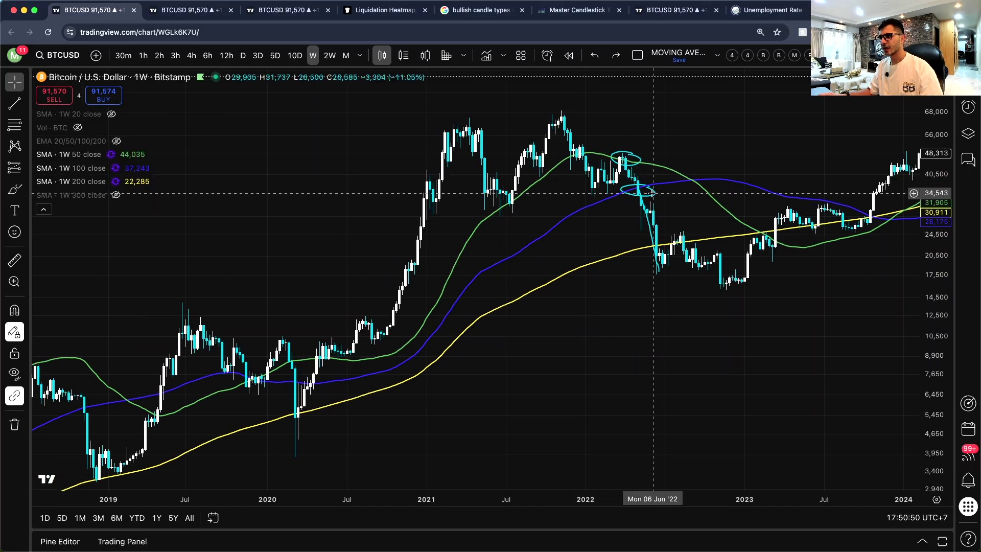
{"action": "left_click", "coordinate": [653, 193]}
{"action": "key", "text": "Delete"}
{"action": "left_click", "coordinate": [635, 164]}
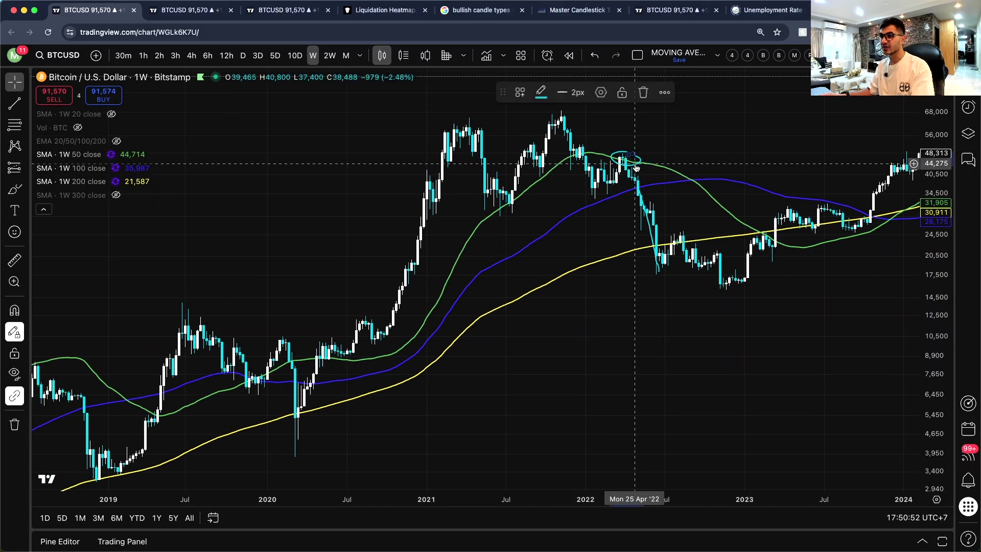
- Pan the weekly chart back to 2016–mid-2020, showing the 2017 peak and 2018 low
{"action": "left_click", "coordinate": [968, 107]}
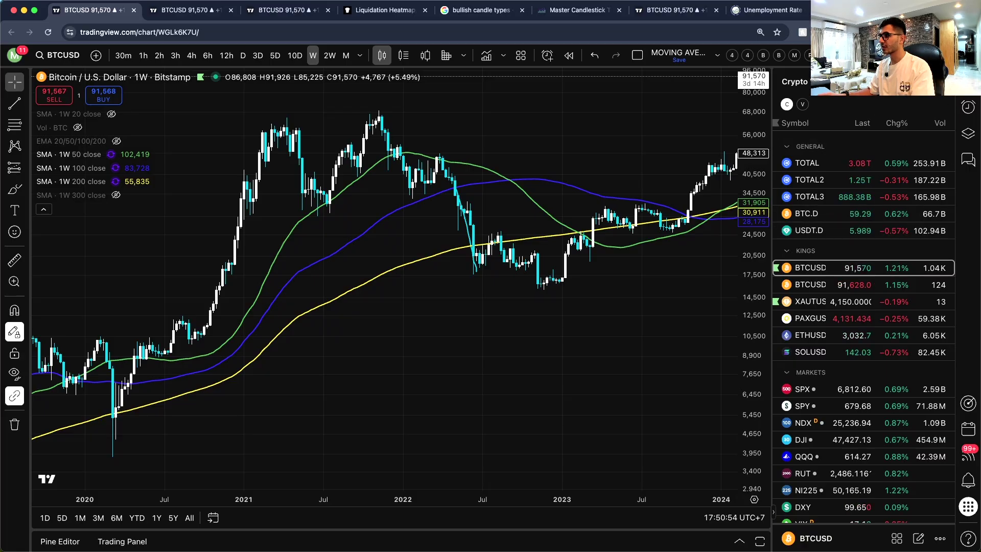
{"action": "left_click", "coordinate": [968, 80]}
{"action": "left_click_drag", "start_coordinate": [522, 382], "coordinate": [812, 271]}
{"action": "left_click_drag", "start_coordinate": [486, 313], "coordinate": [636, 305]}
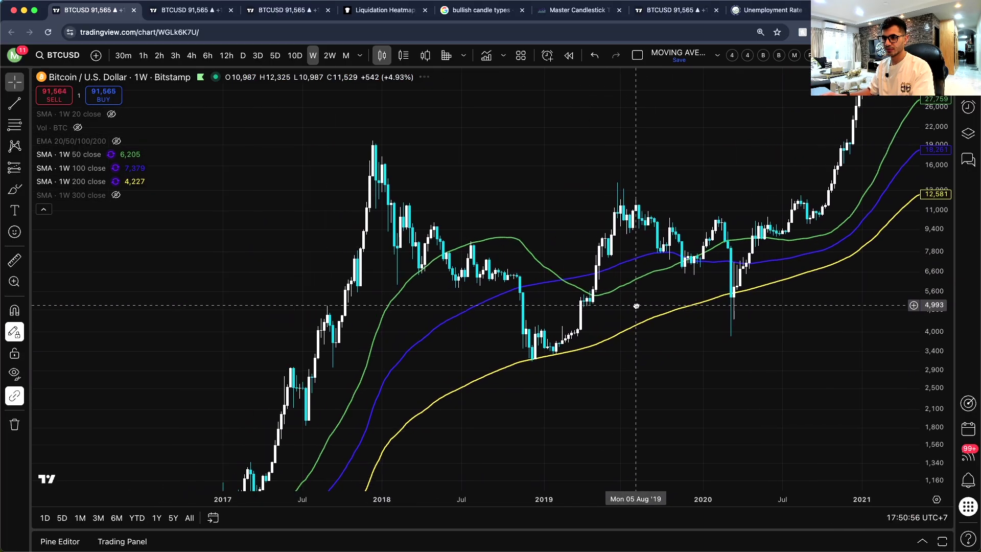
{"action": "scroll", "coordinate": [636, 305], "scroll_direction": "left", "scroll_amount": 5}
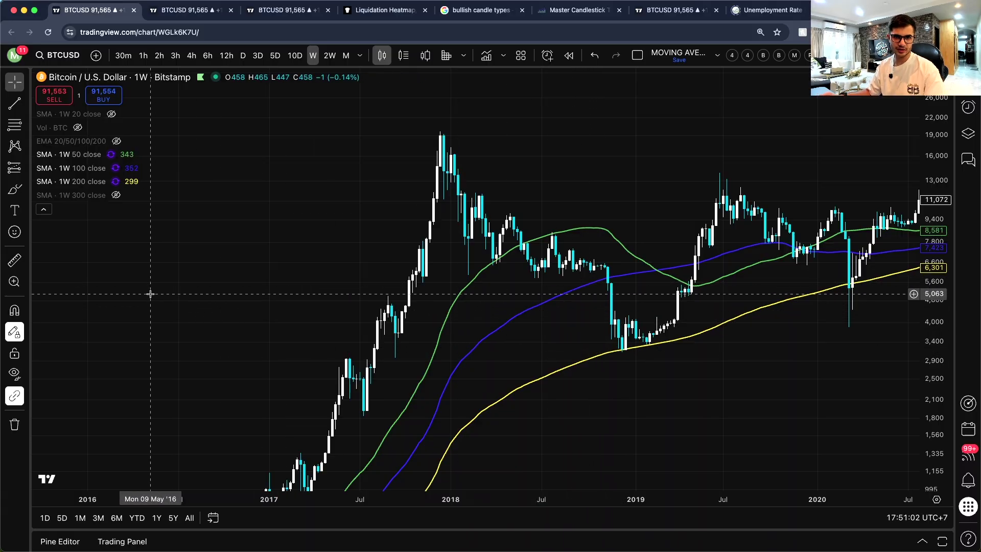
- Brush-trace the early-2018 crash down to the mid-2018 low, then undo a stray mark
{"action": "left_click", "coordinate": [14, 189]}
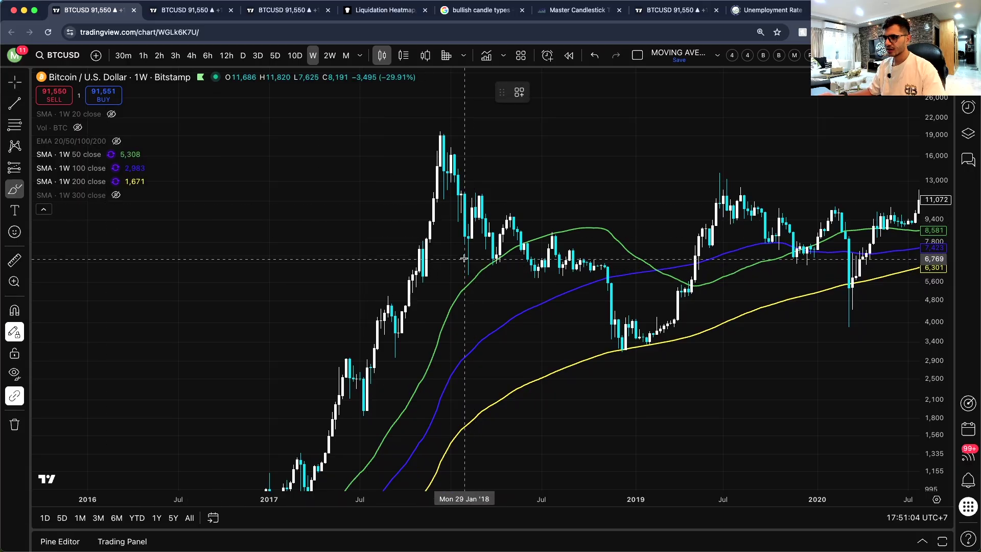
{"action": "mouse_move", "coordinate": [443, 166]}
{"action": "left_mouse_down"}
{"action": "mouse_move", "coordinate": [458, 281]}
{"action": "mouse_move", "coordinate": [477, 204]}
{"action": "mouse_move", "coordinate": [494, 261]}
{"action": "mouse_move", "coordinate": [509, 218]}
{"action": "left_mouse_up"}
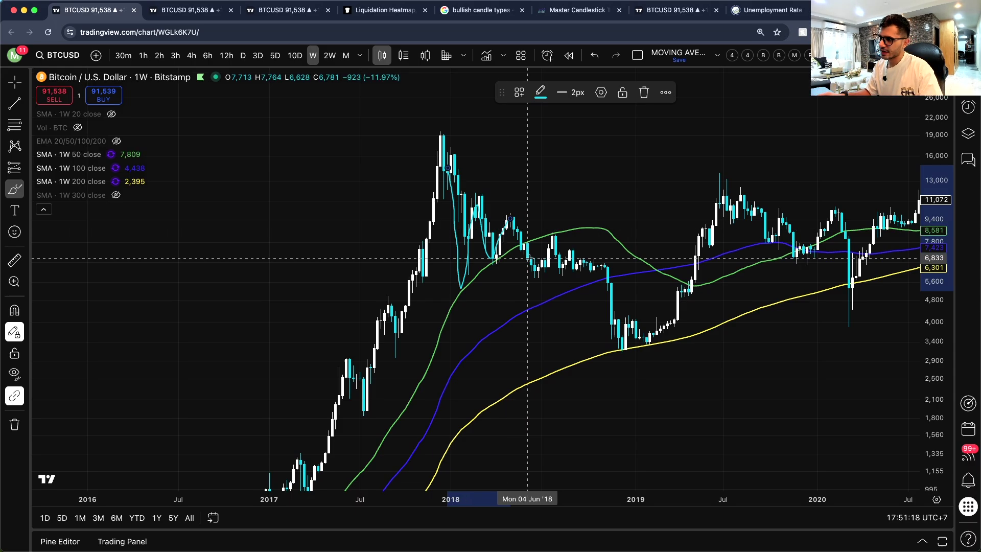
{"action": "left_click_drag", "start_coordinate": [523, 259], "coordinate": [534, 273]}
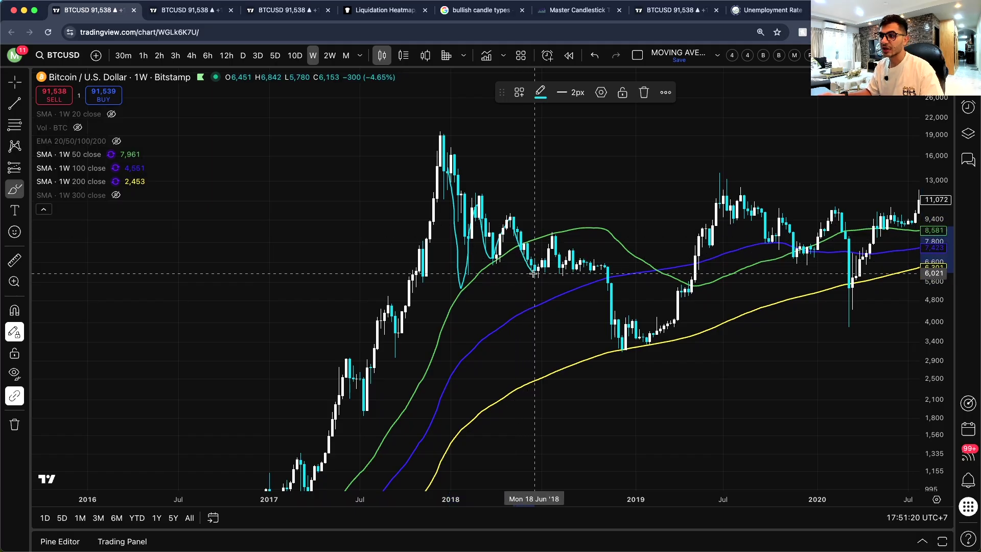
{"action": "mouse_move", "coordinate": [593, 273]}
{"action": "left_mouse_down"}
{"action": "mouse_move", "coordinate": [560, 282]}
{"action": "mouse_move", "coordinate": [549, 306]}
{"action": "mouse_move", "coordinate": [592, 273]}
{"action": "left_mouse_up"}
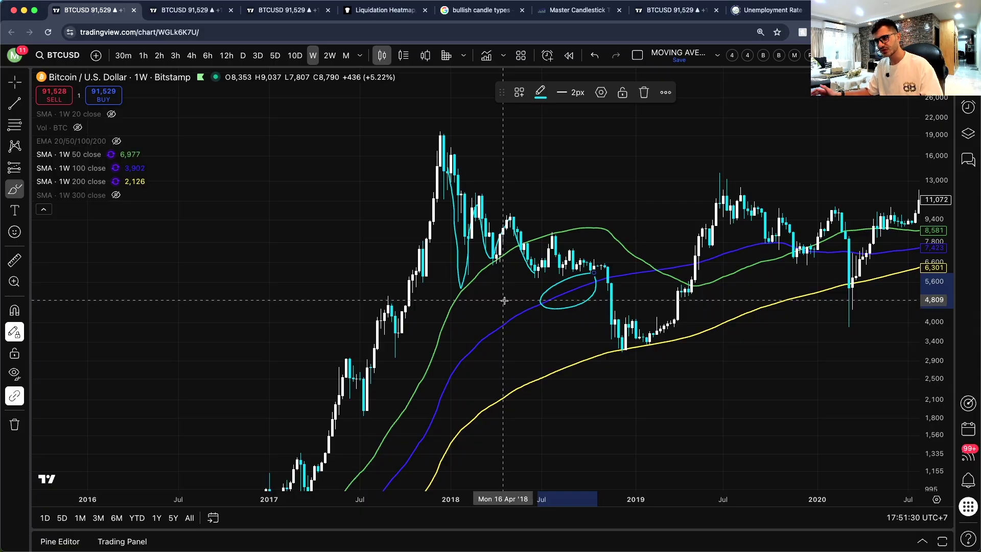
{"action": "key", "text": "super+z"}
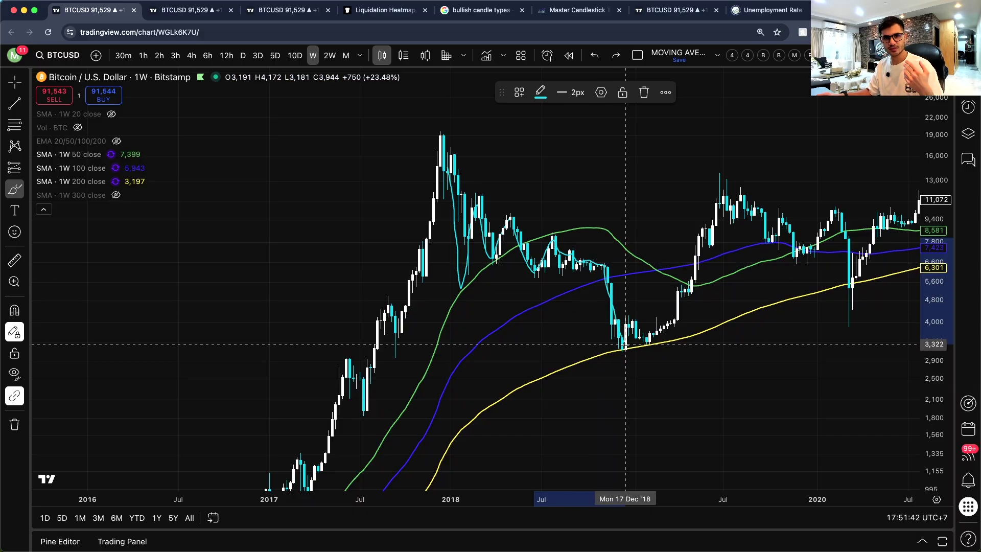
- Circle the 2018–19 bottom near 3,300 and sketch a Dec '18 rebound path, then undo both
{"action": "left_click_drag", "start_coordinate": [616, 332], "coordinate": [714, 333]}
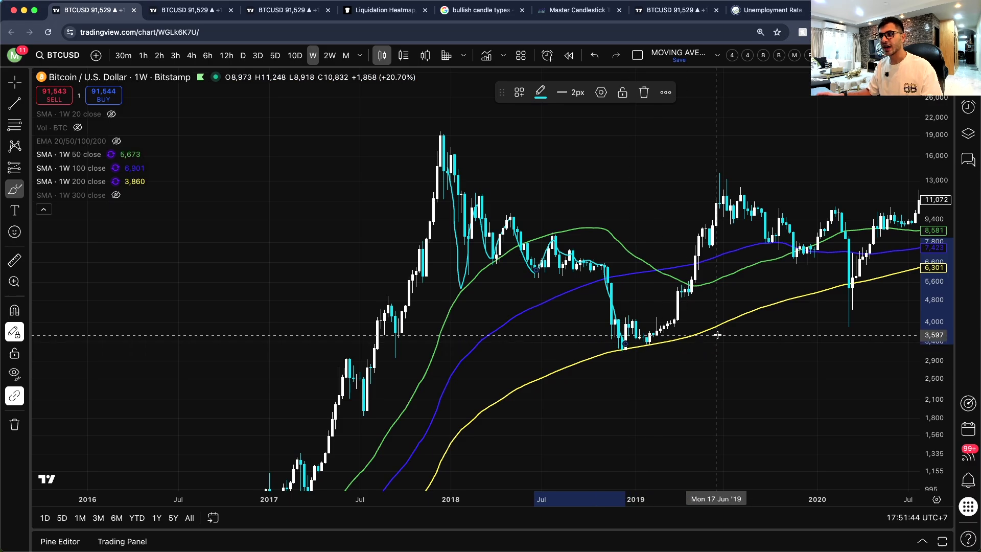
{"action": "mouse_move", "coordinate": [613, 335]}
{"action": "left_mouse_down"}
{"action": "mouse_move", "coordinate": [664, 370]}
{"action": "mouse_move", "coordinate": [708, 350]}
{"action": "mouse_move", "coordinate": [690, 335]}
{"action": "left_mouse_up"}
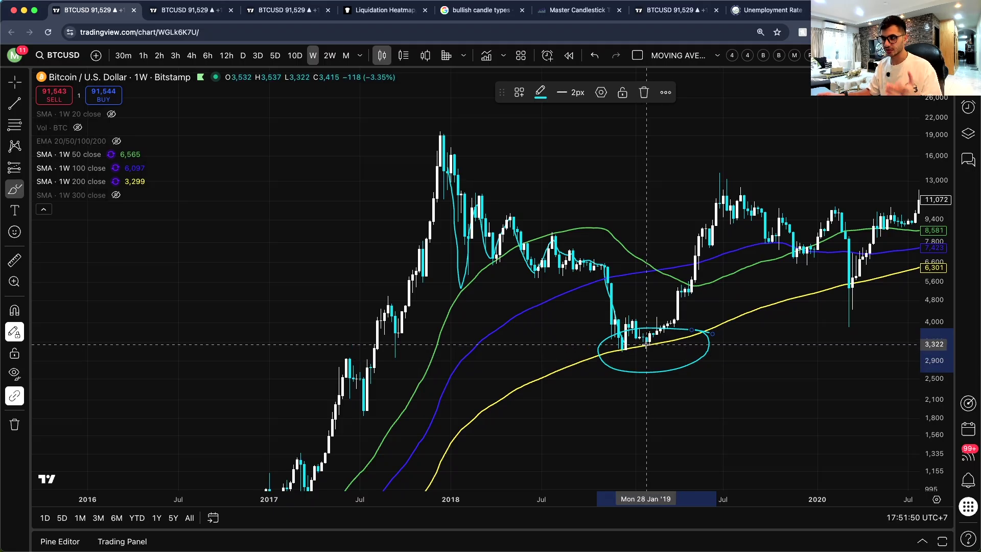
{"action": "mouse_move", "coordinate": [625, 344]}
{"action": "left_mouse_down"}
{"action": "mouse_move", "coordinate": [681, 278]}
{"action": "mouse_move", "coordinate": [702, 202]}
{"action": "left_mouse_up"}
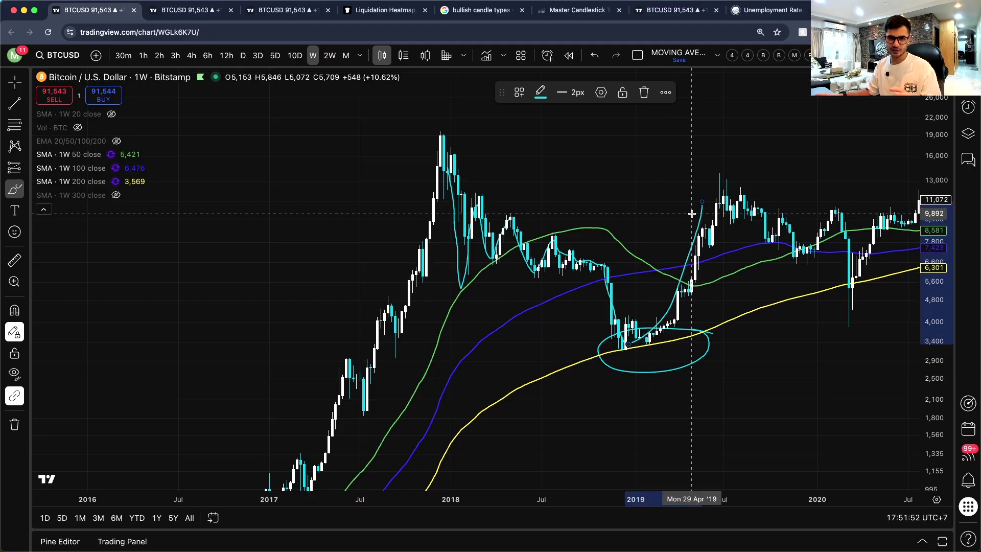
{"action": "key", "text": "super+z"}
{"action": "key", "text": "super+z"}
{"action": "key", "text": "super+z"}
{"action": "key", "text": "super+z"}
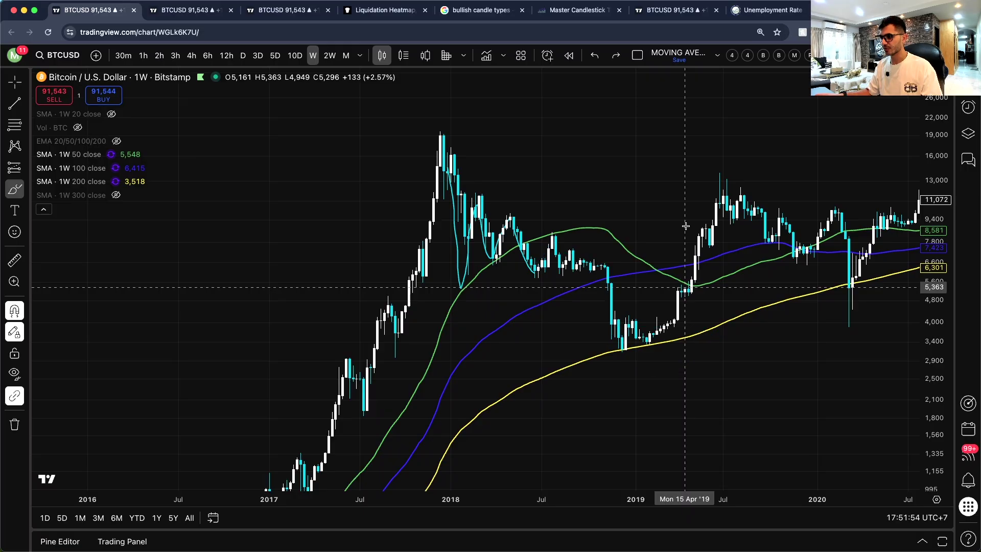
- Undo the leftover brush stroke and measure the late-2018 drop: −2,745 (−47.11%) over 4 weekly bars
{"action": "key", "text": "super+z"}
{"action": "scroll", "coordinate": [495, 354], "scroll_direction": "right", "scroll_amount": 5}
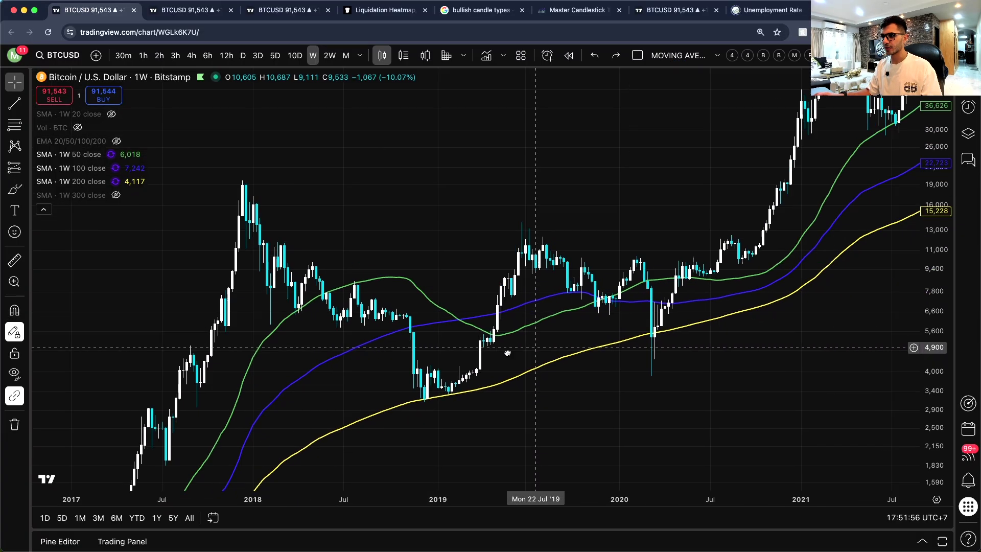
{"action": "left_click", "coordinate": [14, 261]}
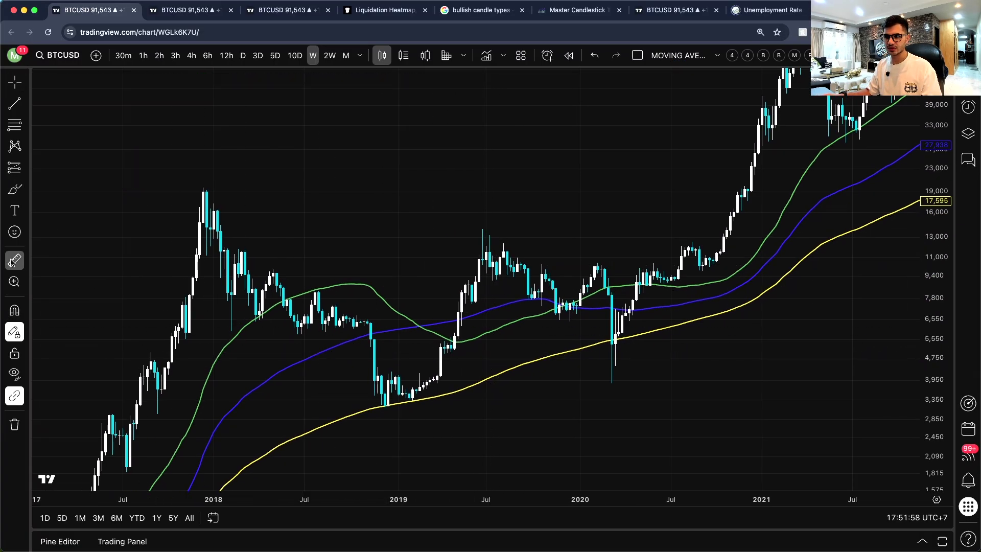
{"action": "left_click", "coordinate": [366, 333]}
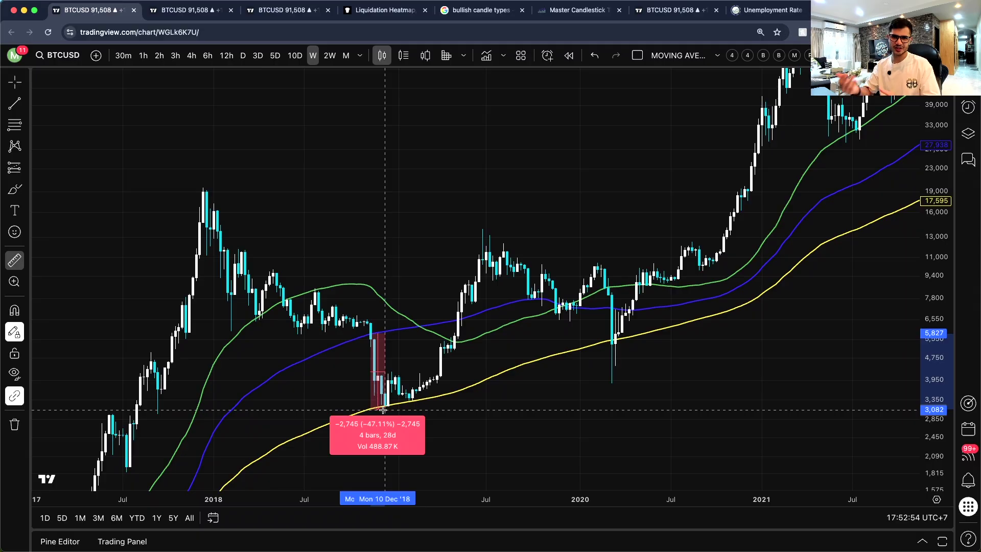
- Clear the drawdown measurement and pan to 2020–mid-2025, showing the 2022 lows near 15,500–17,600
{"action": "left_click", "coordinate": [388, 407]}
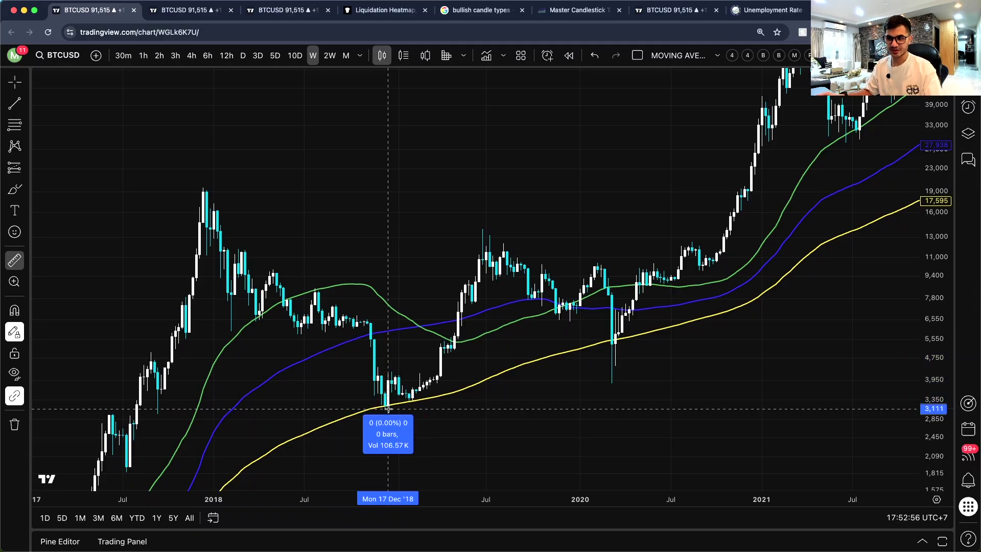
{"action": "key", "text": "Escape"}
{"action": "scroll", "coordinate": [463, 375], "scroll_direction": "down", "scroll_amount": 1}
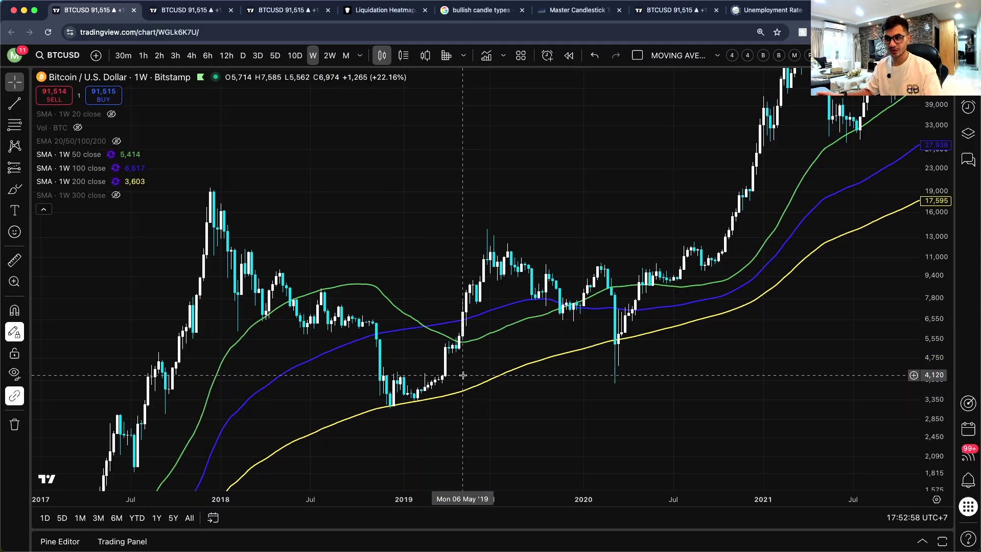
{"action": "scroll", "coordinate": [463, 375], "scroll_direction": "down", "scroll_amount": 5}
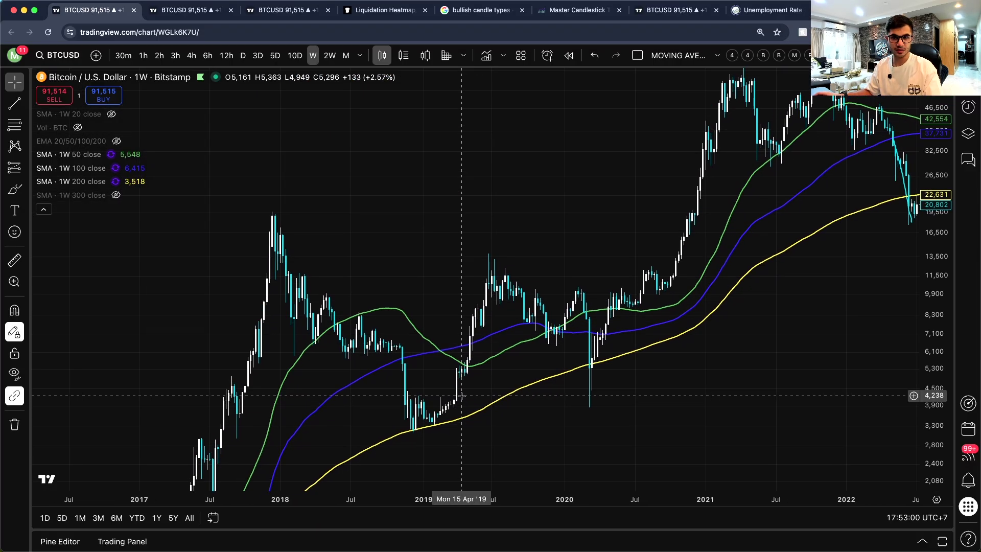
{"action": "left_click_drag", "start_coordinate": [416, 385], "coordinate": [345, 383]}
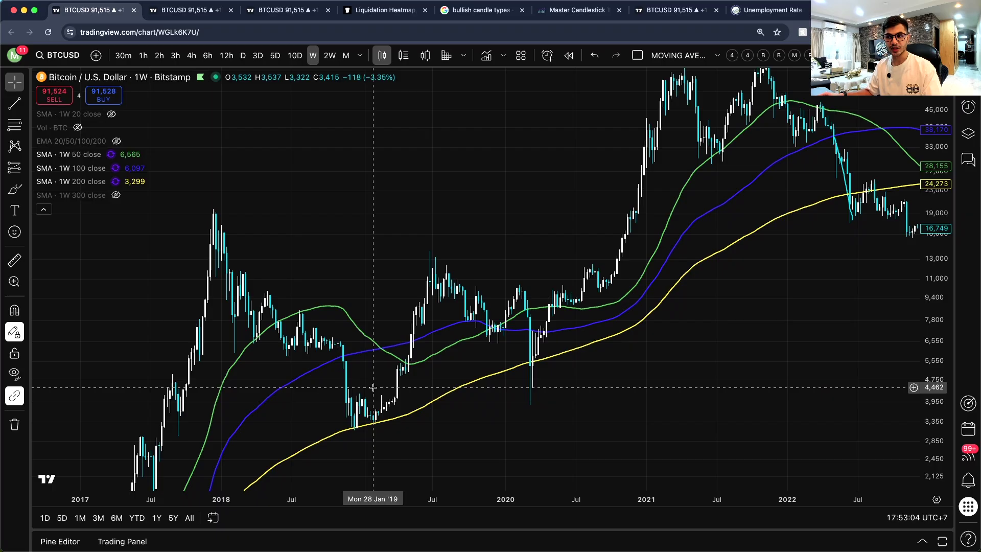
{"action": "scroll", "coordinate": [566, 372], "scroll_direction": "right", "scroll_amount": 5}
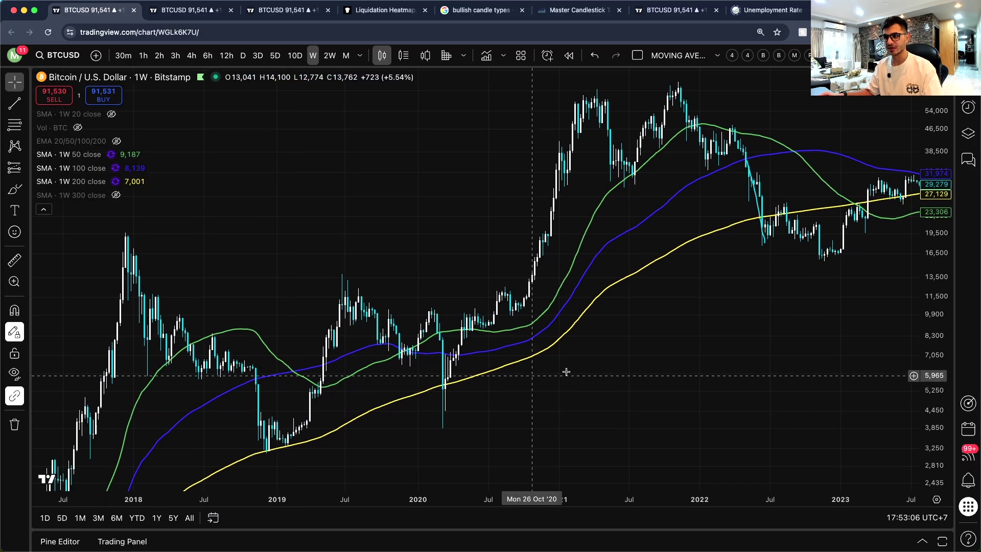
{"action": "scroll", "coordinate": [566, 372], "scroll_direction": "right", "scroll_amount": 15}
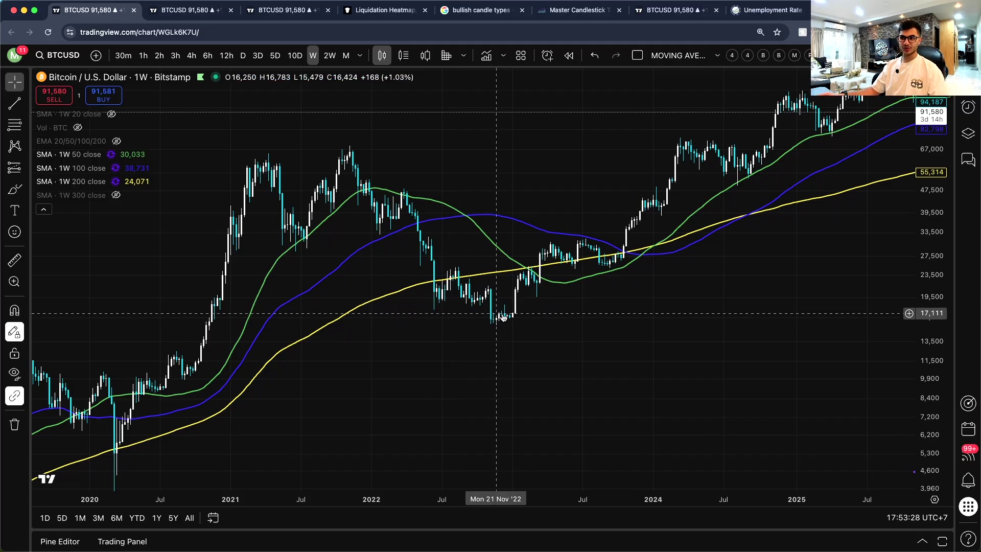
- Pan the chart to leave empty future space into 2026–2027 beyond the latest candle at 91,587
{"action": "left_click_drag", "start_coordinate": [503, 317], "coordinate": [394, 322]}
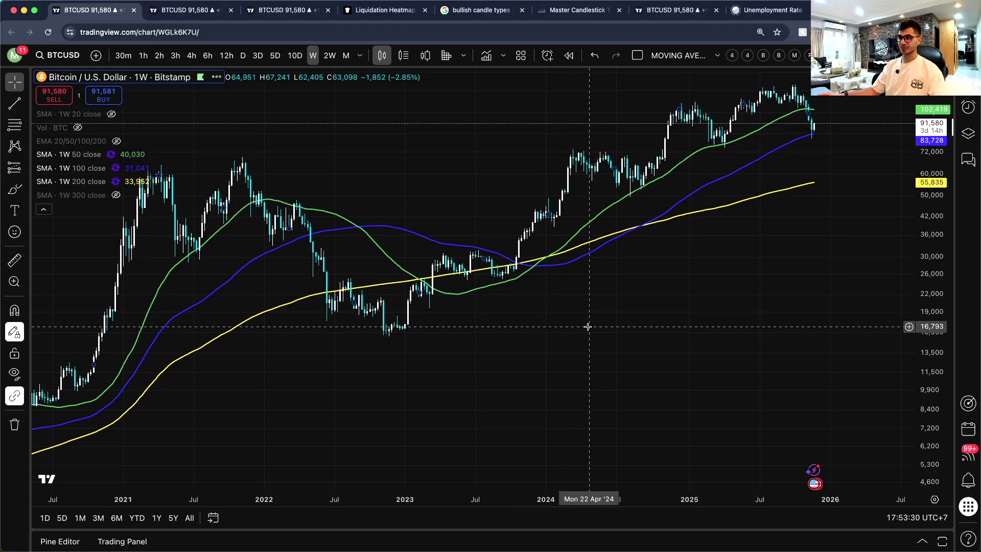
{"action": "left_click_drag", "start_coordinate": [587, 326], "coordinate": [438, 374]}
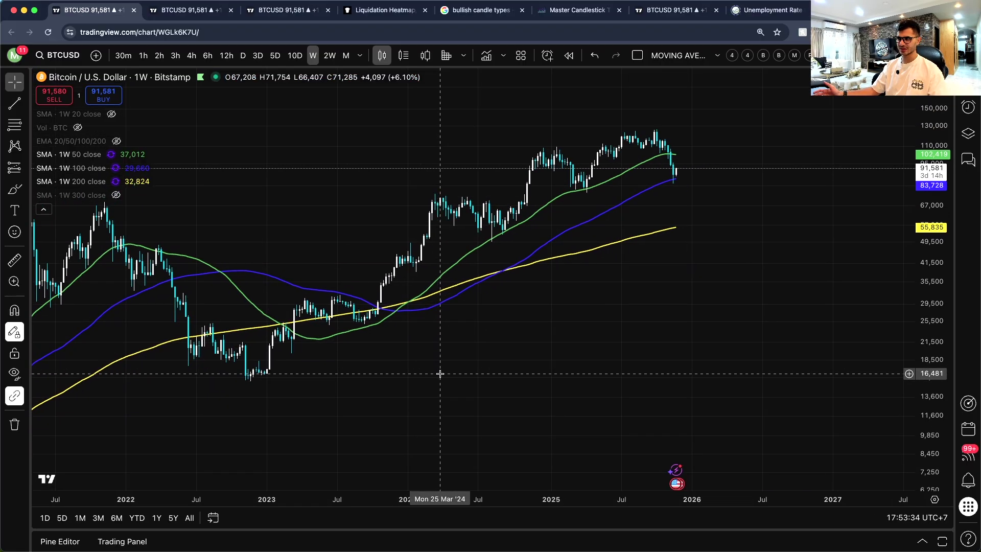
{"action": "scroll", "coordinate": [342, 377], "scroll_direction": "left", "scroll_amount": 3}
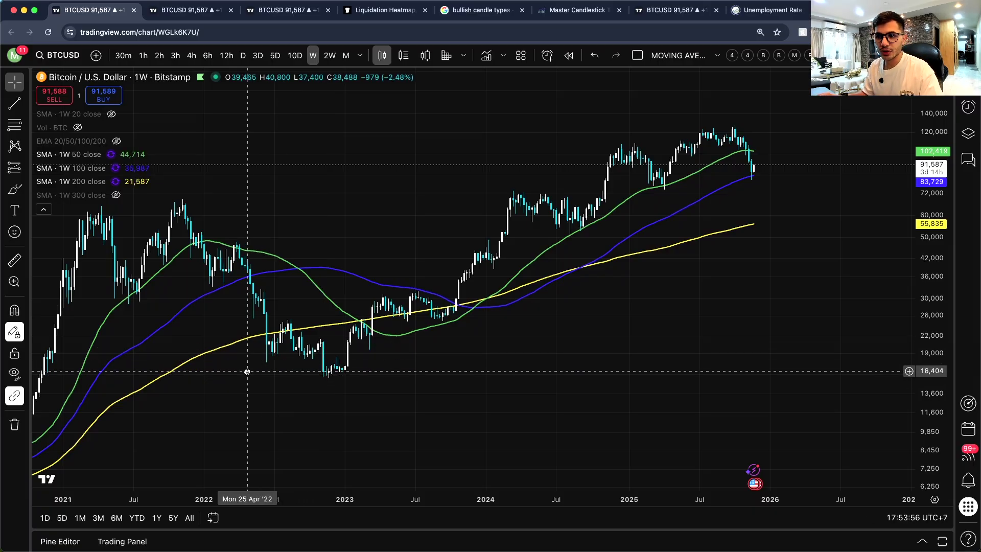
- Pan back to the 2013–2017 range and brush-trace the fall from the Dec '13 peak
{"action": "scroll", "coordinate": [453, 366], "scroll_direction": "left", "scroll_amount": 10}
{"action": "scroll", "coordinate": [415, 390], "scroll_direction": "left", "scroll_amount": 10}
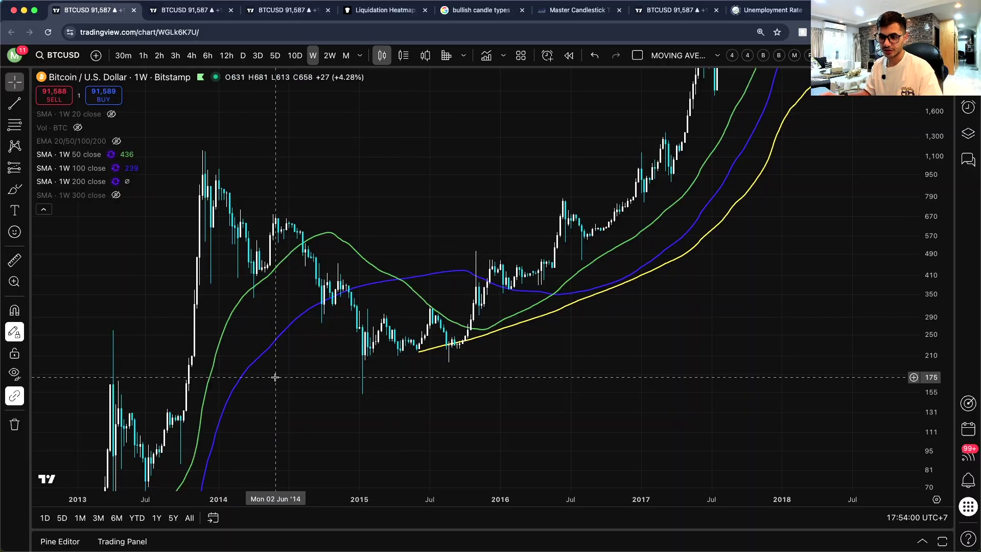
{"action": "left_click_drag", "start_coordinate": [334, 258], "coordinate": [466, 234]}
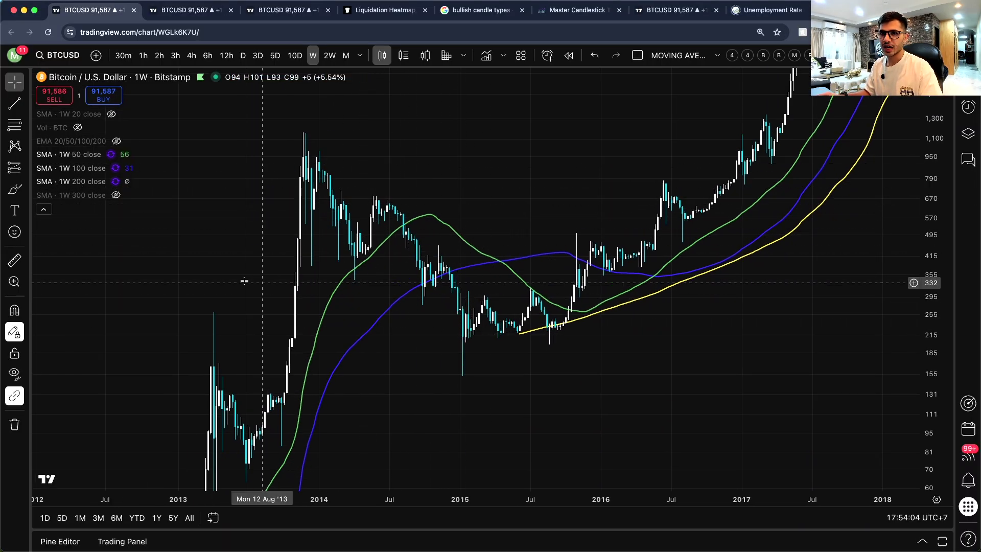
{"action": "left_click", "coordinate": [19, 191]}
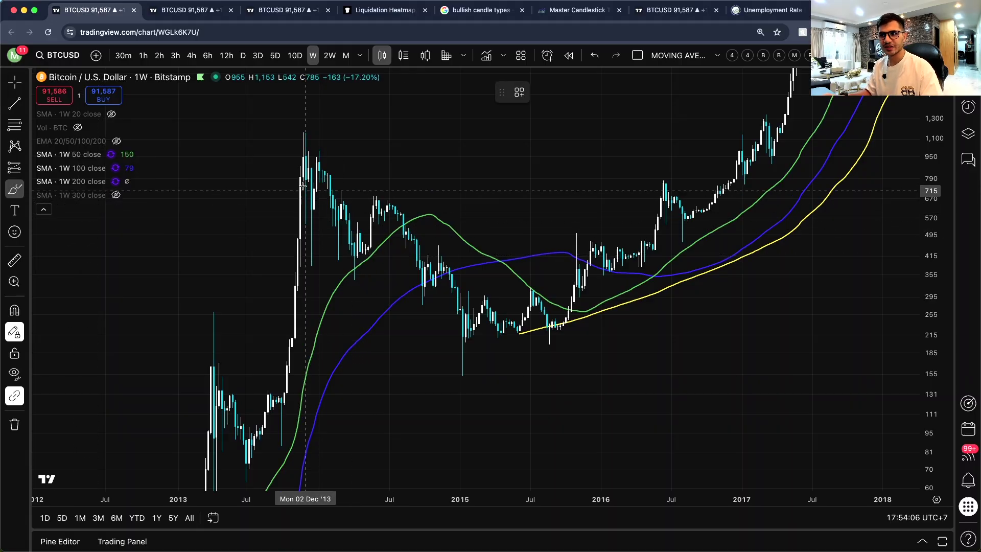
{"action": "mouse_move", "coordinate": [311, 167]}
{"action": "left_mouse_down"}
{"action": "mouse_move", "coordinate": [355, 267]}
{"action": "mouse_move", "coordinate": [376, 206]}
{"action": "mouse_move", "coordinate": [389, 209]}
{"action": "mouse_move", "coordinate": [424, 286]}
{"action": "left_mouse_up"}
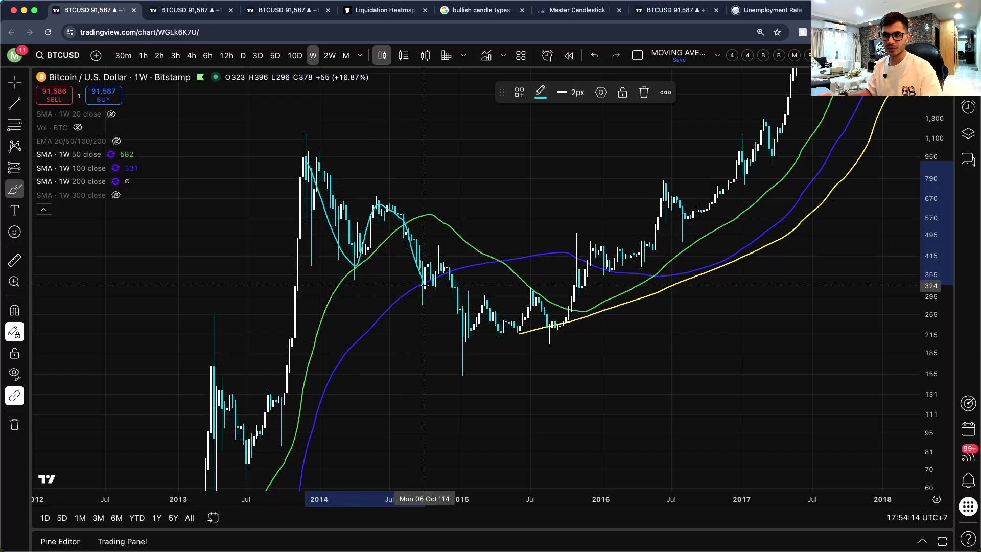
- Undo the stray brush circles and sketch a projection from late-2014 down to the early-2015 low
{"action": "mouse_move", "coordinate": [453, 216]}
{"action": "left_mouse_down"}
{"action": "mouse_move", "coordinate": [434, 238]}
{"action": "mouse_move", "coordinate": [456, 221]}
{"action": "mouse_move", "coordinate": [442, 220]}
{"action": "left_mouse_up"}
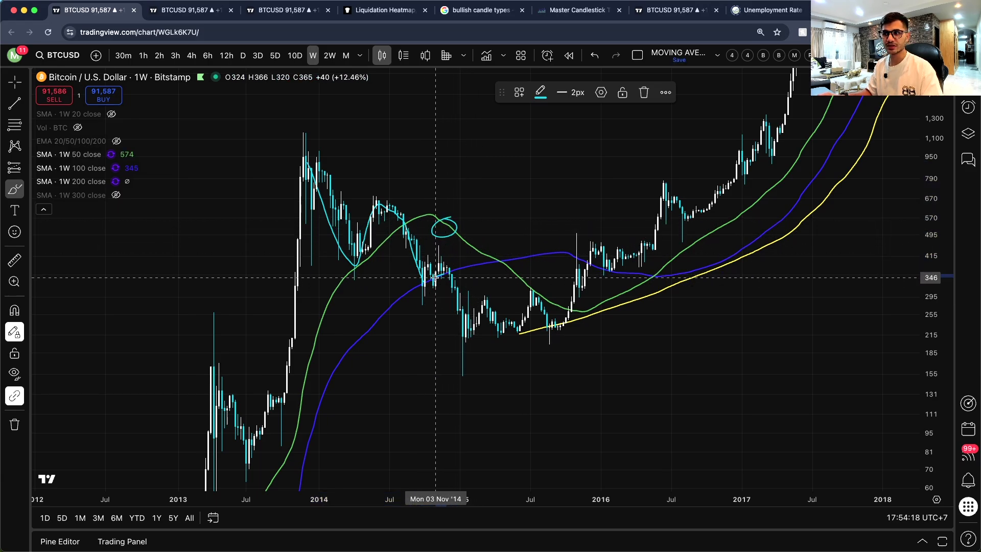
{"action": "mouse_move", "coordinate": [445, 266]}
{"action": "left_mouse_down"}
{"action": "mouse_move", "coordinate": [470, 237]}
{"action": "mouse_move", "coordinate": [446, 227]}
{"action": "left_mouse_up"}
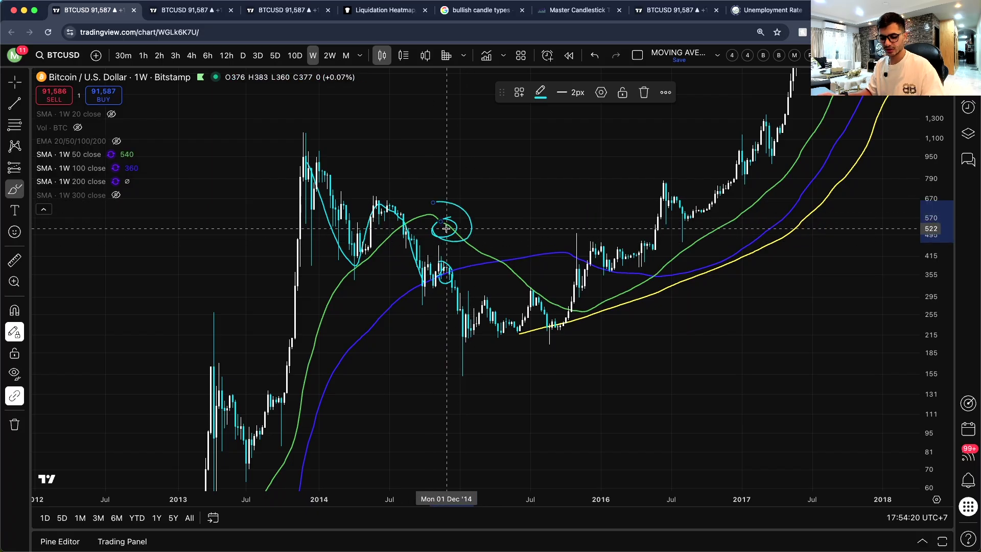
{"action": "key", "text": "super+z"}
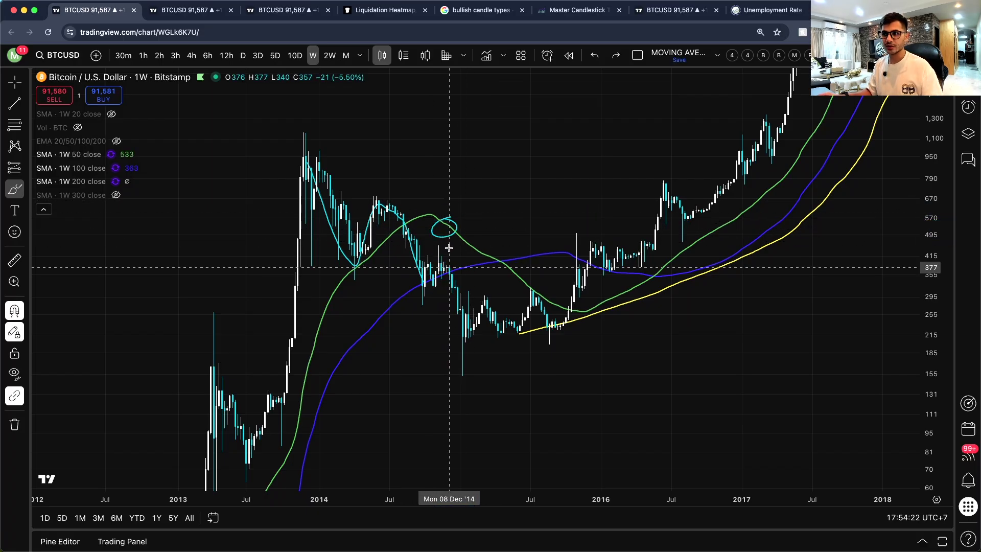
{"action": "key", "text": "super+z"}
{"action": "key", "text": "super+z"}
{"action": "key", "text": "super+z"}
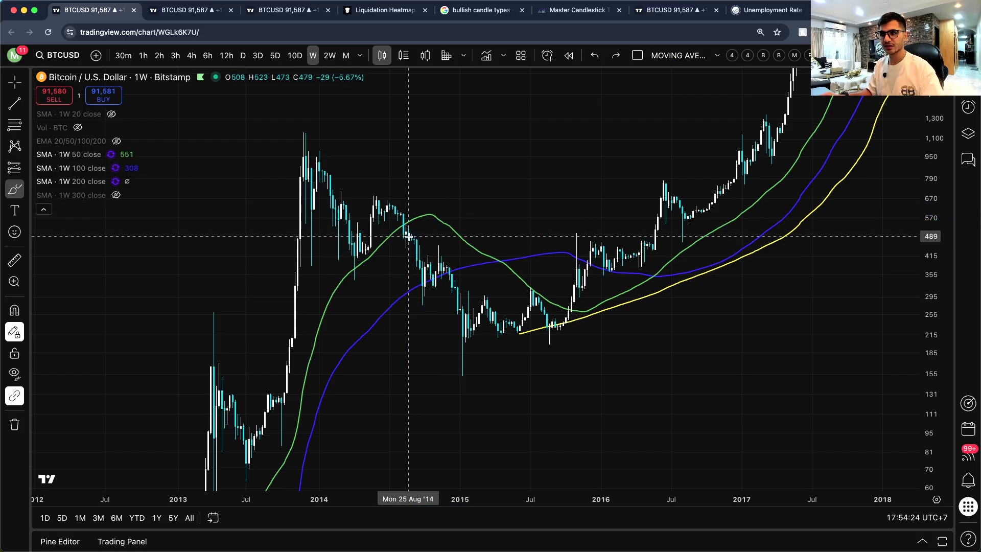
{"action": "left_click_drag", "start_coordinate": [407, 237], "coordinate": [430, 280]}
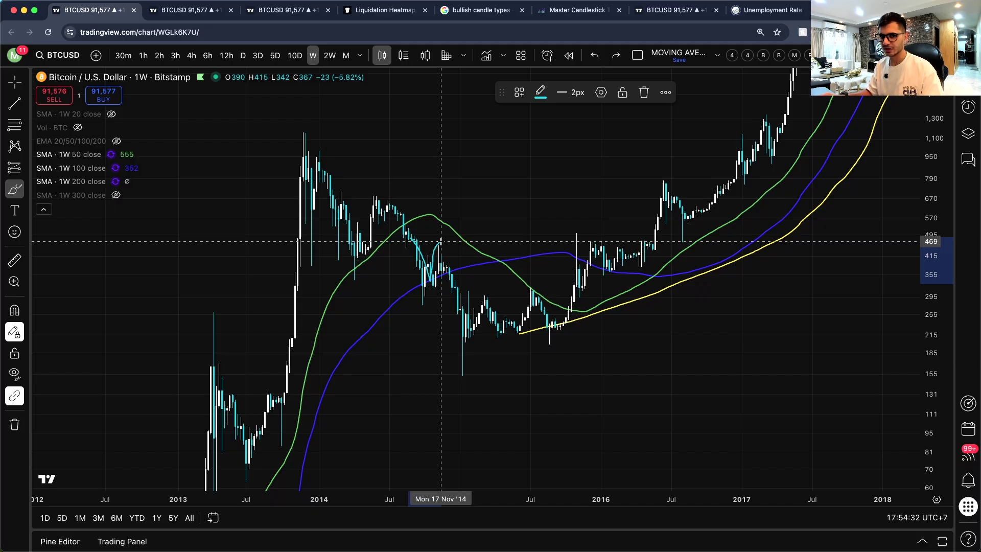
{"action": "left_click_drag", "start_coordinate": [441, 240], "coordinate": [471, 381]}
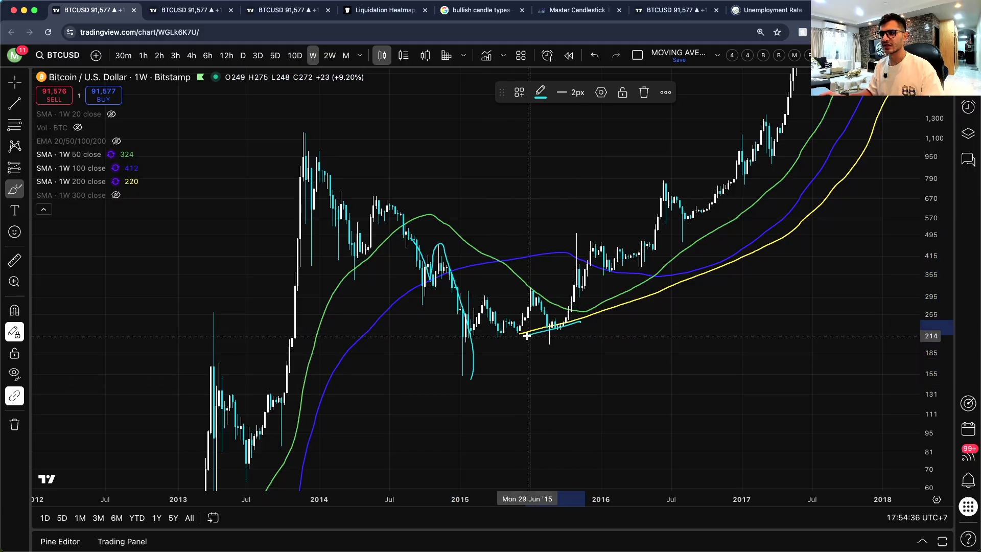
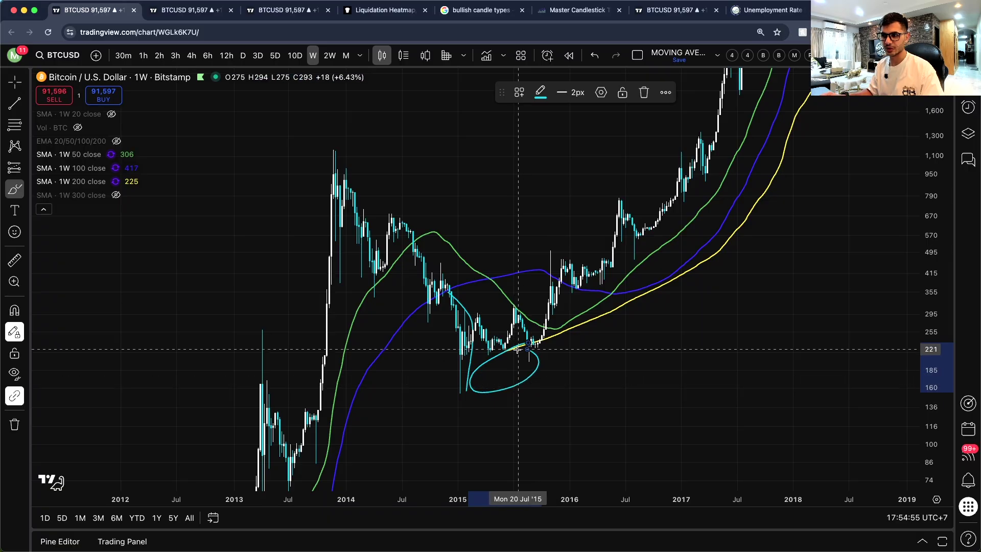
- Sketch a box around the 2015 bottom, then undo the freehand sketches there
{"action": "mouse_move", "coordinate": [429, 340]}
{"action": "left_mouse_down"}
{"action": "mouse_move", "coordinate": [465, 338]}
{"action": "mouse_move", "coordinate": [587, 373]}
{"action": "mouse_move", "coordinate": [395, 386]}
{"action": "mouse_move", "coordinate": [411, 343]}
{"action": "left_mouse_up"}
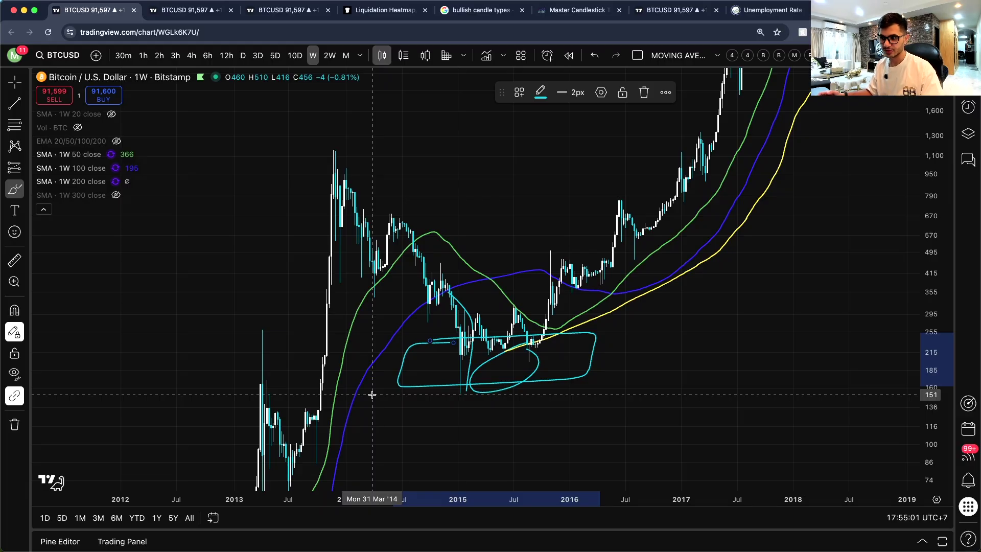
{"action": "key", "text": "Escape"}
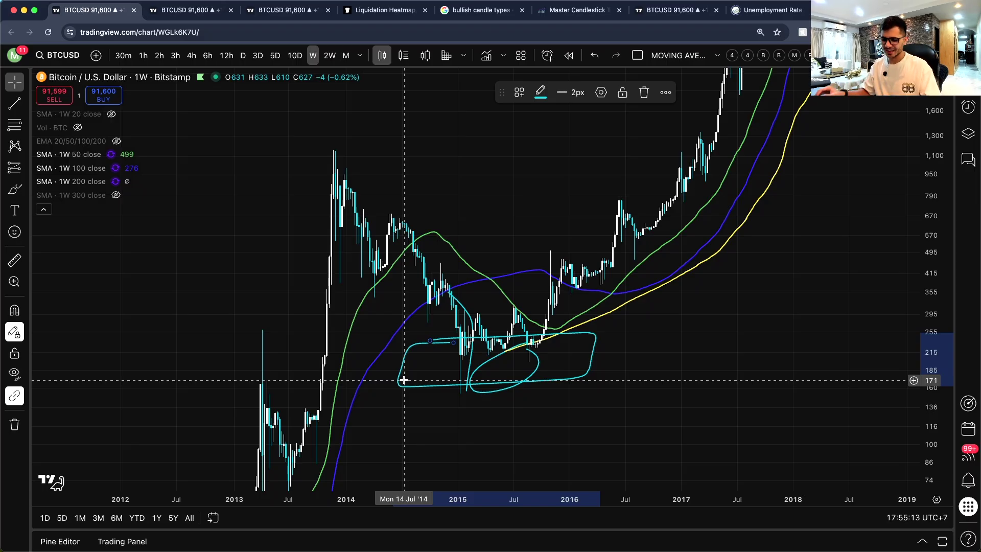
{"action": "key", "text": "super+z"}
{"action": "key", "text": "super+z"}
{"action": "scroll", "coordinate": [648, 311], "scroll_direction": "right", "scroll_amount": 1}
- Pan to 2014 and measure the December 2014 crash, about −57.6% over three weeks
{"action": "right_click", "coordinate": [661, 312]}
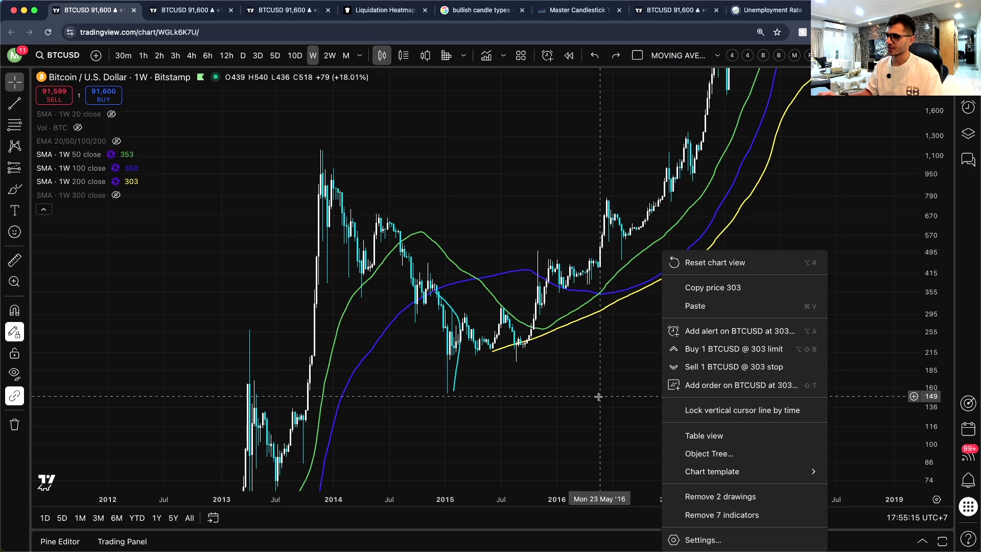
{"action": "left_click_drag", "start_coordinate": [570, 386], "coordinate": [699, 210]}
{"action": "scroll", "coordinate": [922, 255], "scroll_direction": "down", "scroll_amount": 5}
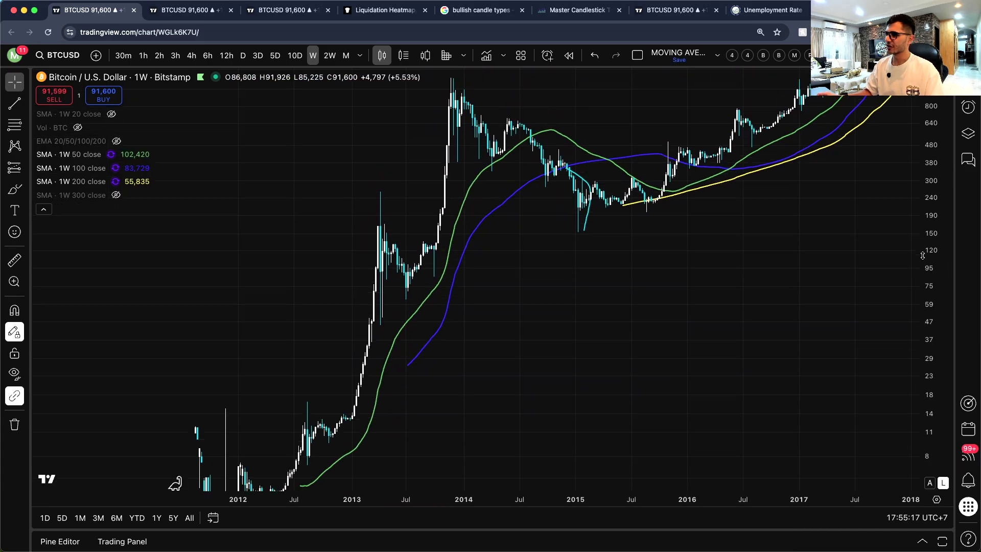
{"action": "left_click_drag", "start_coordinate": [791, 233], "coordinate": [640, 373]}
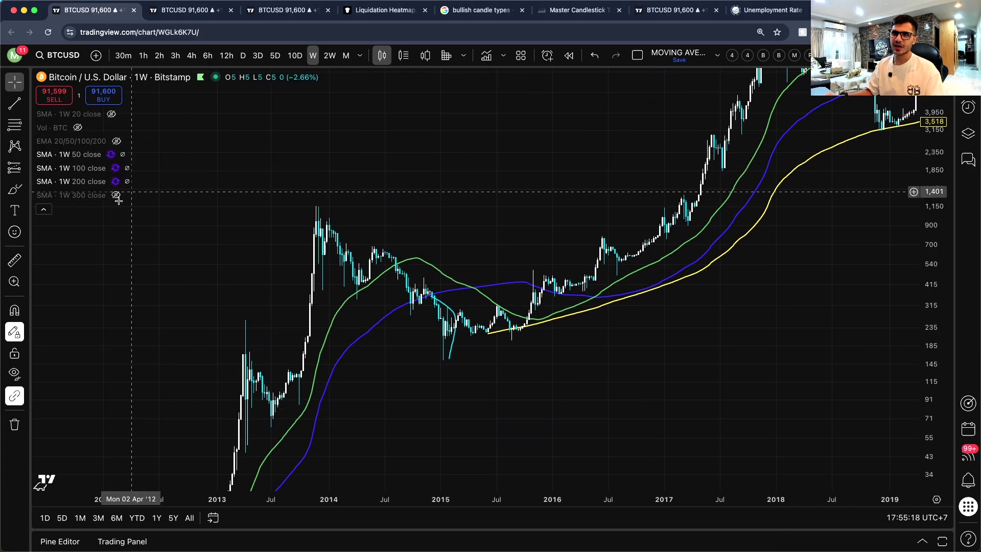
{"action": "left_click", "coordinate": [12, 258]}
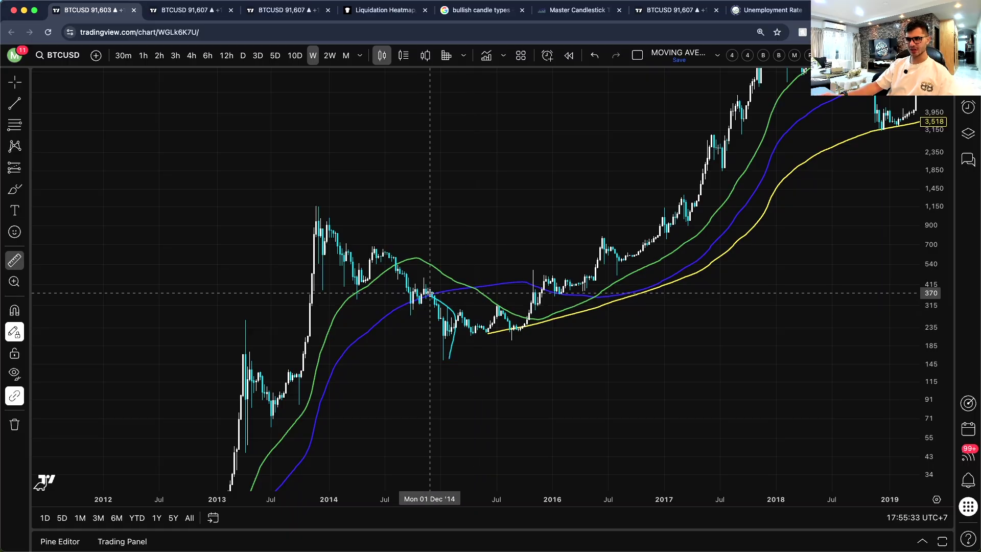
{"action": "left_click", "coordinate": [430, 294]}
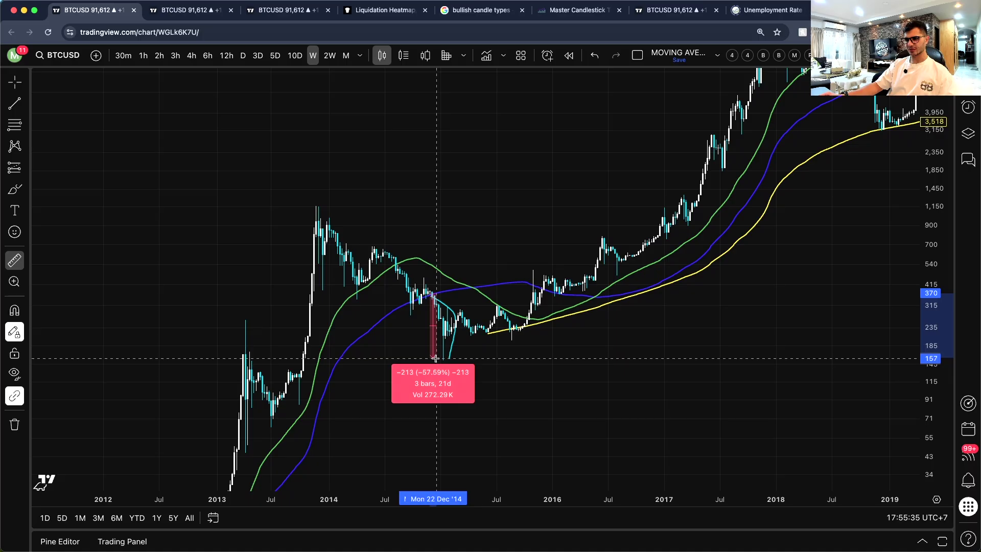
{"action": "key", "text": "Escape"}
- Pan to 2018 and take a first measurement of the drop into the December 2018 low
{"action": "left_click_drag", "start_coordinate": [685, 340], "coordinate": [424, 429]}
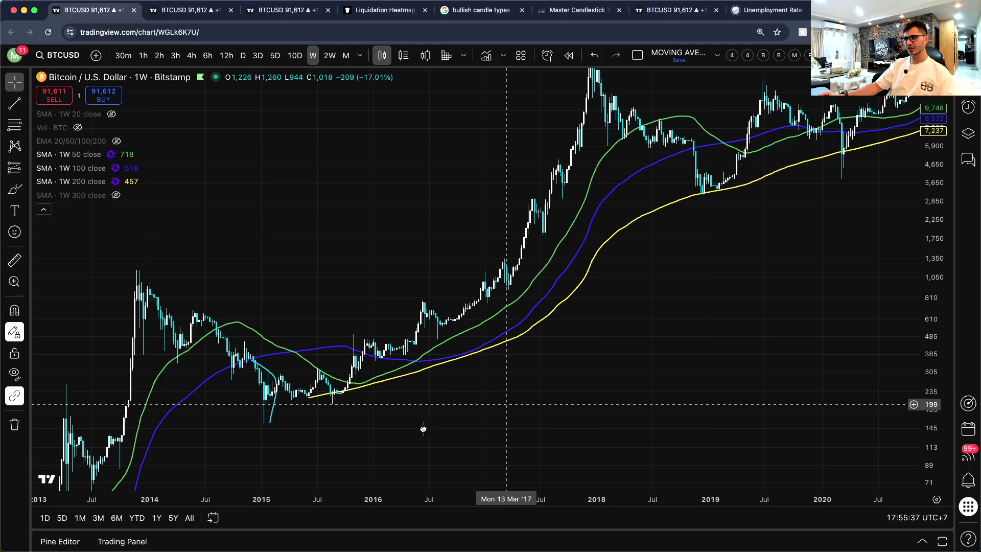
{"action": "left_click_drag", "start_coordinate": [711, 316], "coordinate": [499, 408]}
{"action": "left_click_drag", "start_coordinate": [565, 355], "coordinate": [540, 361]}
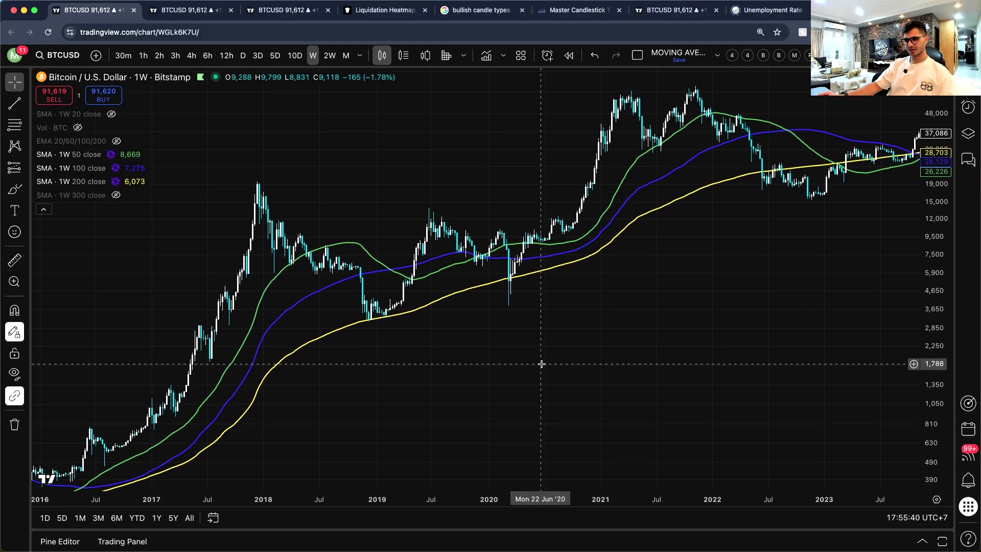
{"action": "left_click", "coordinate": [14, 261]}
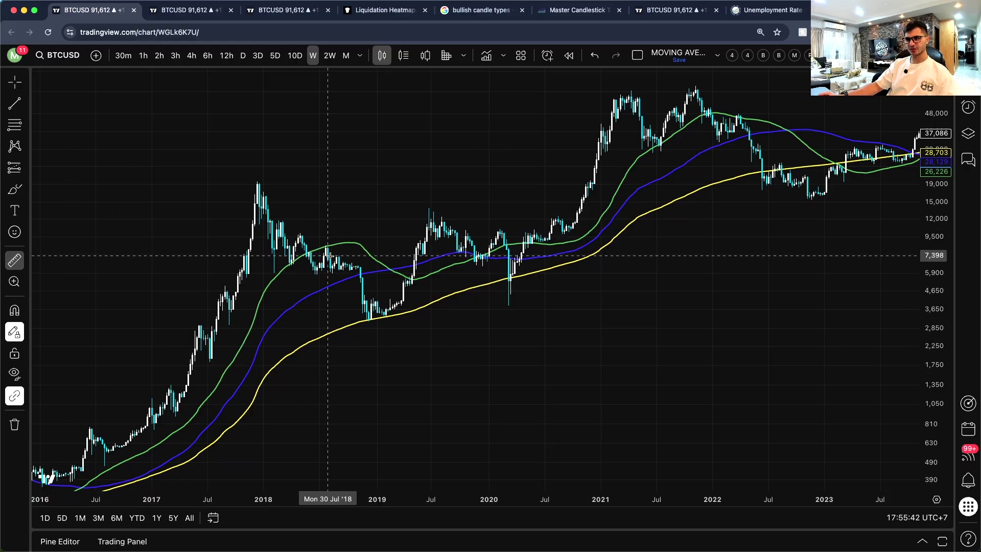
{"action": "left_click", "coordinate": [360, 274]}
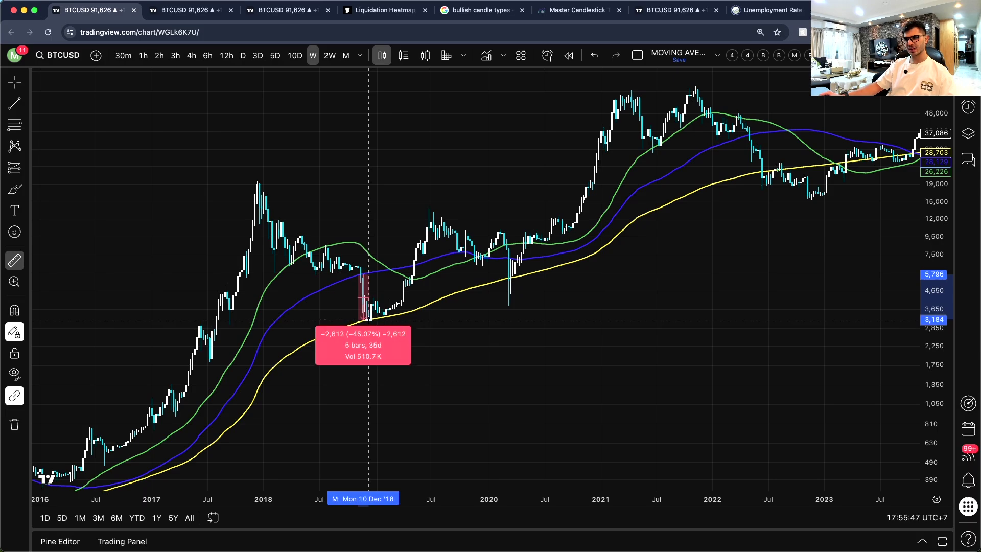
{"action": "left_click", "coordinate": [366, 322]}
- Re-measure the November 2018 top-to-low drop (about −52%), then pan to 2020–2025
{"action": "left_click", "coordinate": [15, 261]}
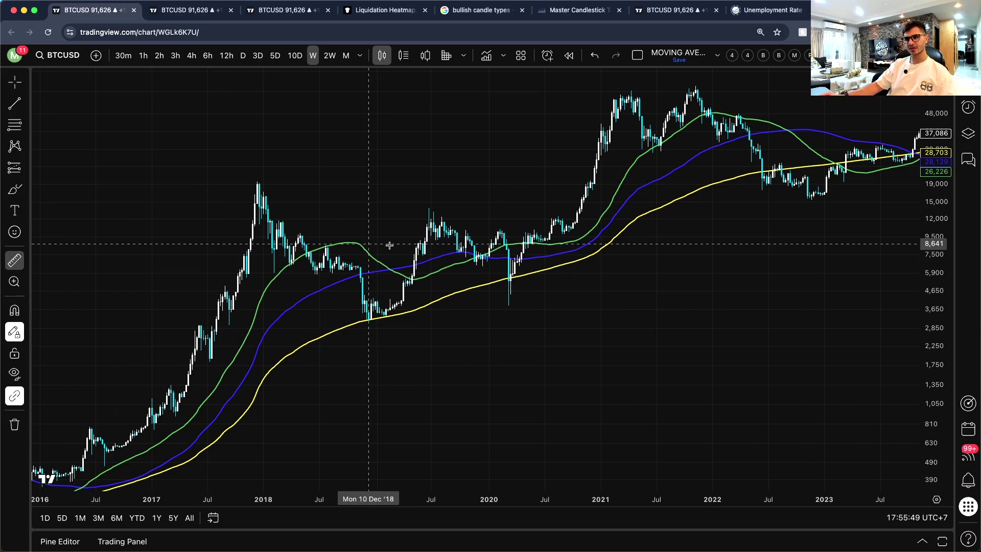
{"action": "left_click", "coordinate": [356, 266]}
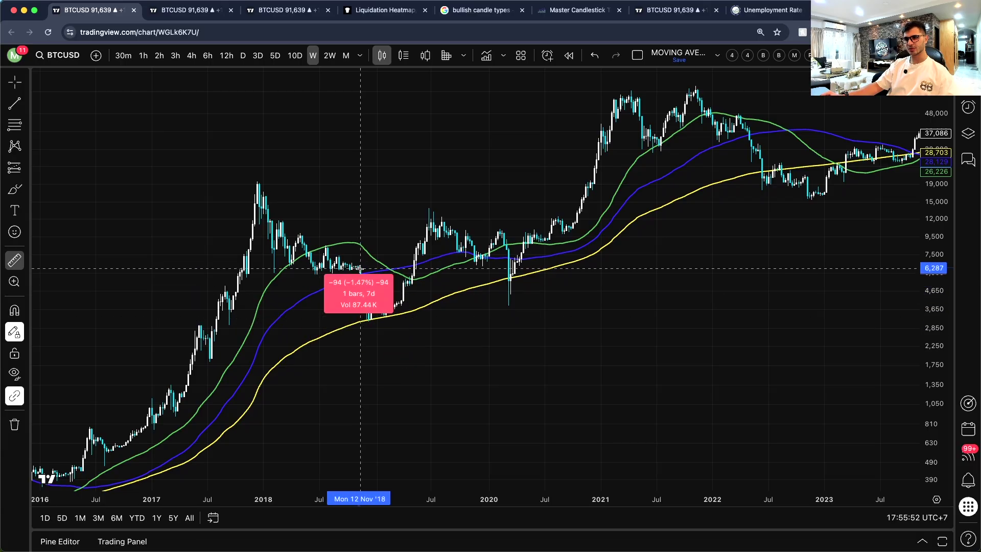
{"action": "left_click", "coordinate": [360, 320]}
{"action": "left_click_drag", "start_coordinate": [744, 292], "coordinate": [474, 356]}
{"action": "left_click_drag", "start_coordinate": [625, 299], "coordinate": [527, 338]}
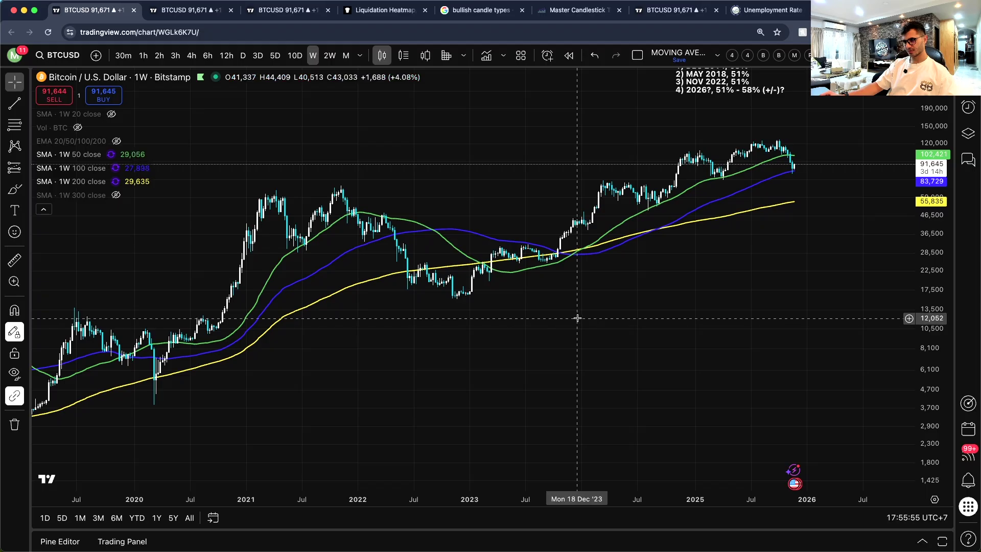
- Measure the May 2022 crash, about −49%, then dismiss the measurement
{"action": "left_click", "coordinate": [14, 260]}
{"action": "left_click", "coordinate": [392, 236]}
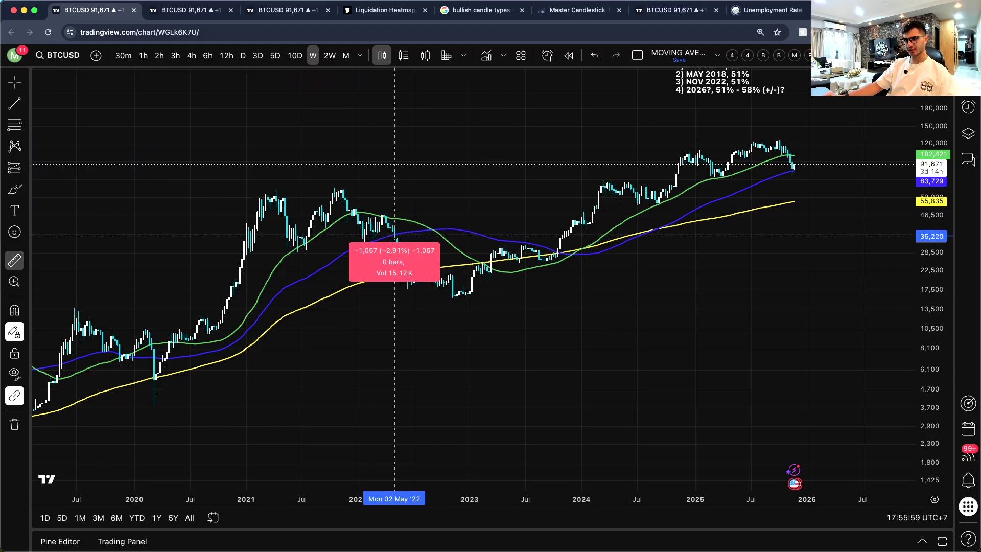
{"action": "left_click", "coordinate": [403, 288]}
{"action": "left_click_drag", "start_coordinate": [762, 235], "coordinate": [637, 308]}
- Drag the PREV. 200W SUPPORT CRASHES note over the 2023 part of the chart
{"action": "left_click_drag", "start_coordinate": [565, 141], "coordinate": [335, 175]}
{"action": "left_click", "coordinate": [456, 154]}
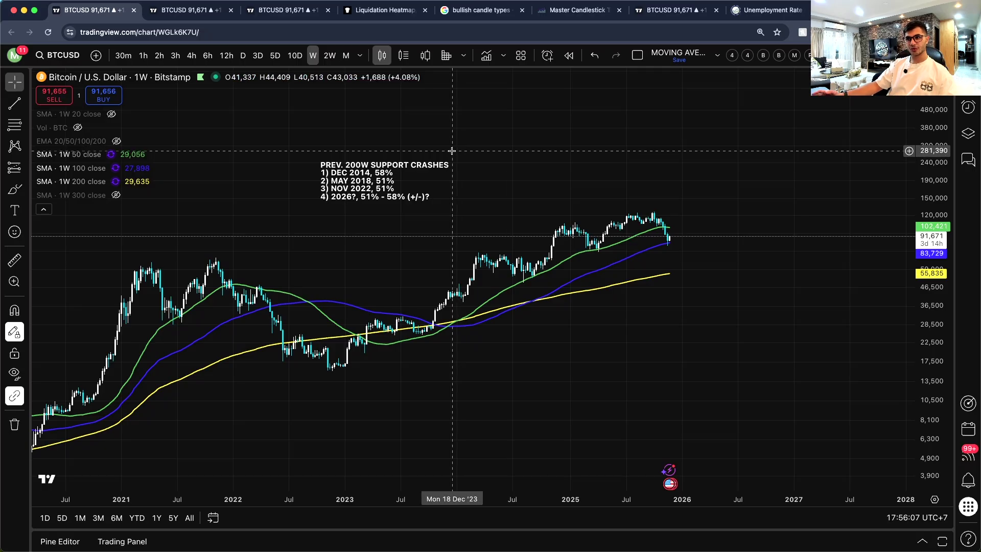
{"action": "scroll", "coordinate": [451, 150], "scroll_direction": "right", "scroll_amount": 3}
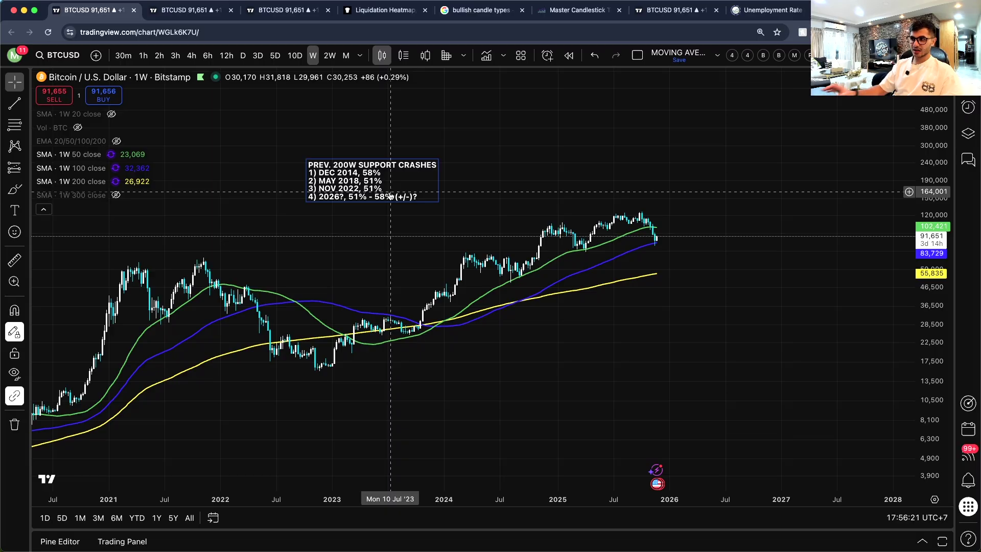
- Sketch a projected path from the latest candle and recenter the view on the 2025 candles
{"action": "left_click", "coordinate": [15, 190]}
{"action": "left_click_drag", "start_coordinate": [654, 243], "coordinate": [683, 242]}
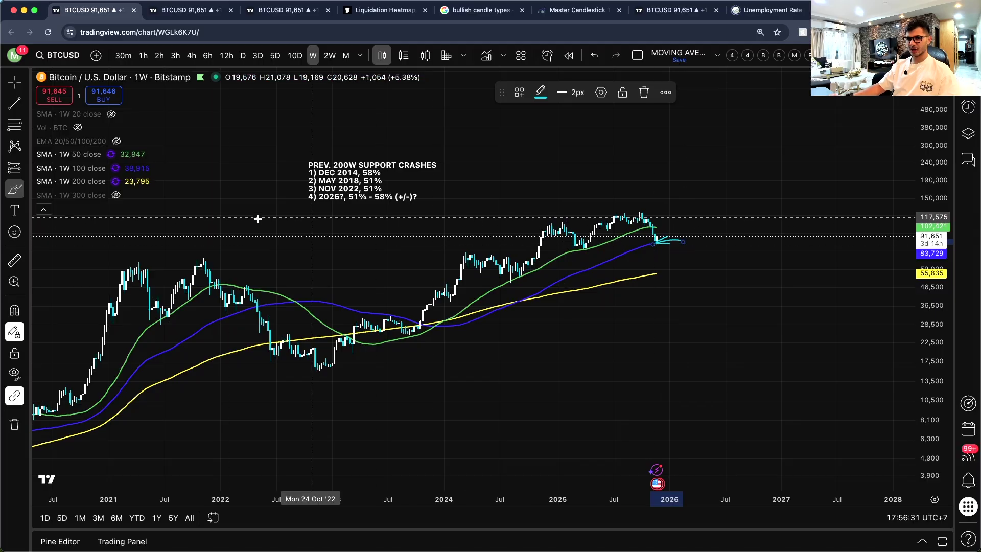
{"action": "left_click", "coordinate": [14, 260]}
{"action": "scroll", "coordinate": [655, 264], "scroll_direction": "up", "scroll_amount": 5}
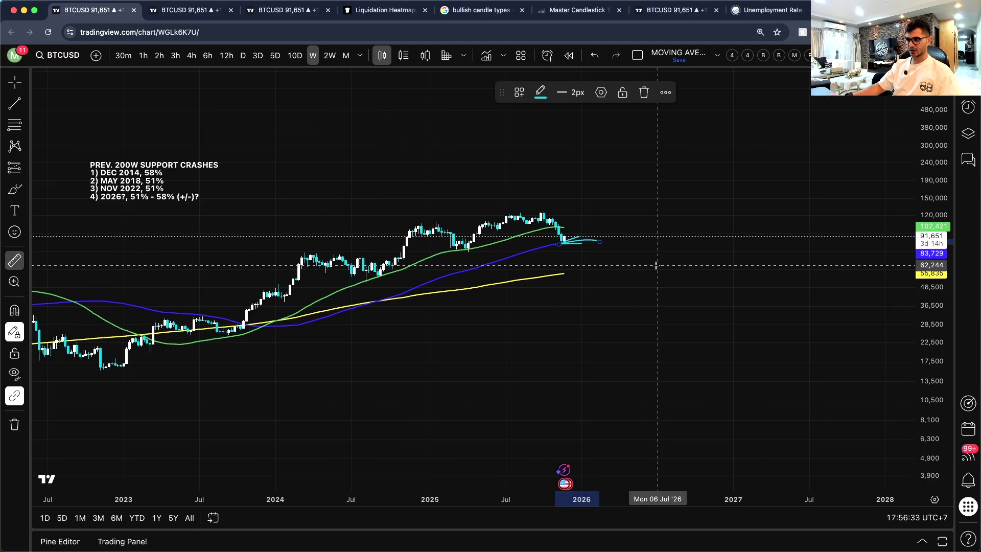
{"action": "left_click_drag", "start_coordinate": [938, 409], "coordinate": [937, 180]}
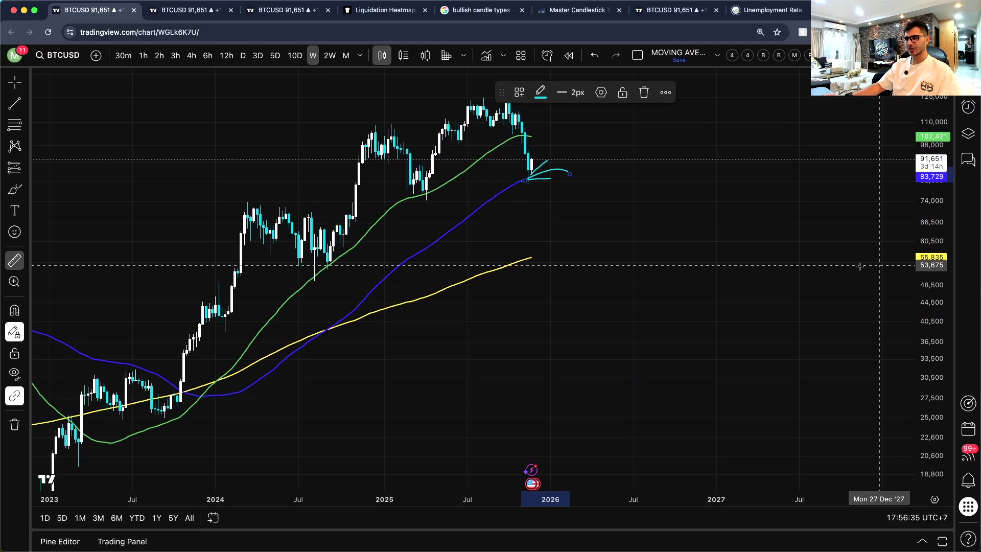
{"action": "scroll", "coordinate": [858, 267], "scroll_direction": "up", "scroll_amount": 8}
{"action": "left_click", "coordinate": [403, 223]}
{"action": "key", "text": "Escape"}
{"action": "left_click_drag", "start_coordinate": [249, 207], "coordinate": [515, 296]}
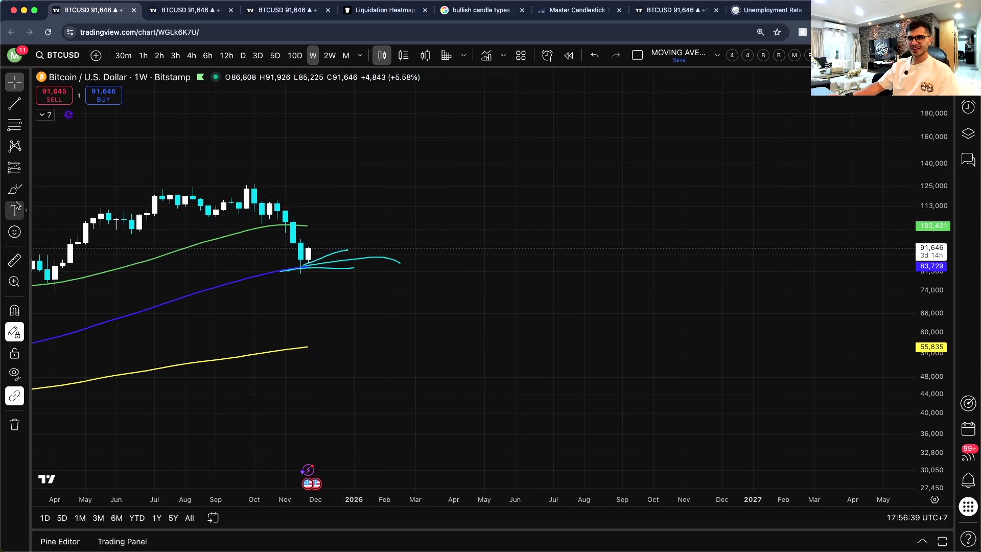
- Measure a price drop from recent highs toward the 200-week average
{"action": "left_click", "coordinate": [11, 261]}
{"action": "left_click", "coordinate": [331, 266]}
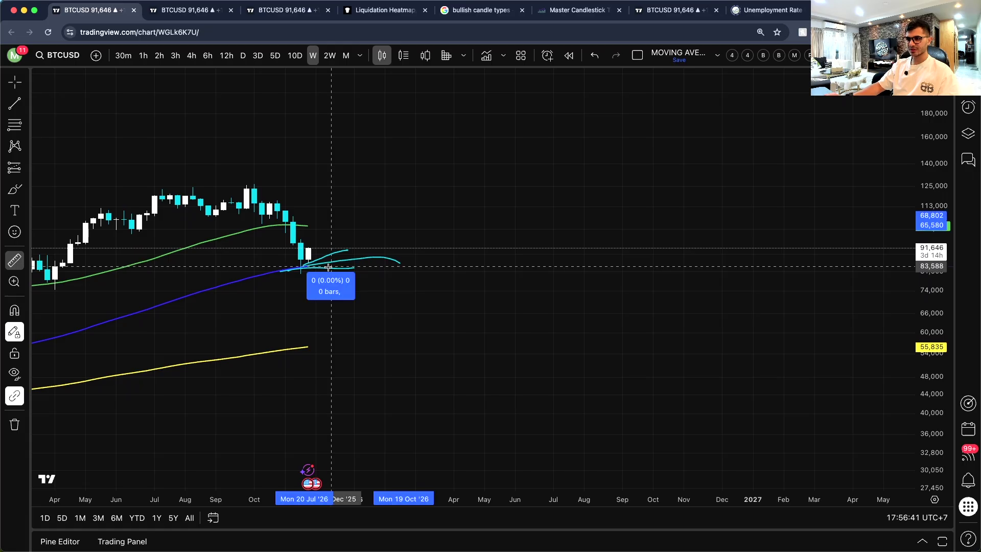
{"action": "left_click", "coordinate": [329, 411]}
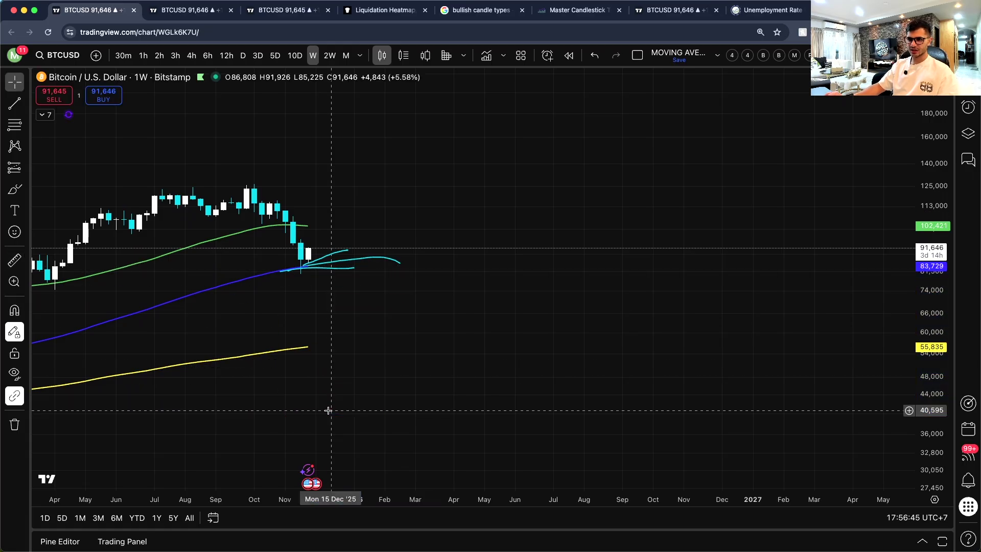
- Delete the three cyan sketch lines near the latest candles and pan toward earlier years
{"action": "left_click", "coordinate": [356, 259]}
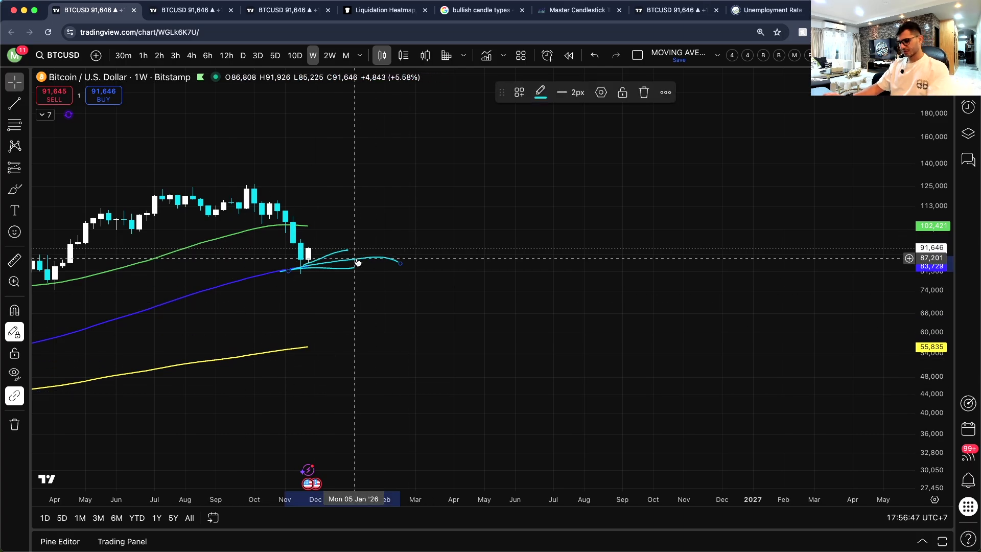
{"action": "key", "text": "Delete"}
{"action": "left_click", "coordinate": [346, 268]}
{"action": "key", "text": "Delete"}
{"action": "left_click", "coordinate": [341, 251]}
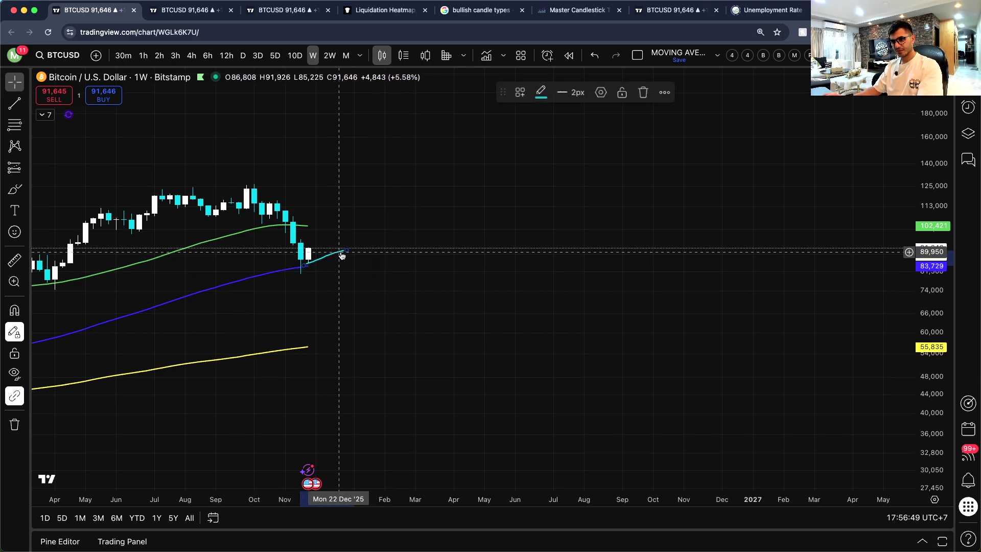
{"action": "key", "text": "Delete"}
{"action": "scroll", "coordinate": [342, 325], "scroll_direction": "down", "scroll_amount": 10}
{"action": "mouse_move", "coordinate": [290, 271]}
{"action": "left_mouse_down"}
{"action": "mouse_move", "coordinate": [307, 259]}
{"action": "mouse_move", "coordinate": [322, 113]}
{"action": "left_mouse_up"}
- Move the PREV. 200W SUPPORT CRASHES note above the 2023–2024 candles and review its text
{"action": "left_click_drag", "start_coordinate": [494, 151], "coordinate": [506, 348]}
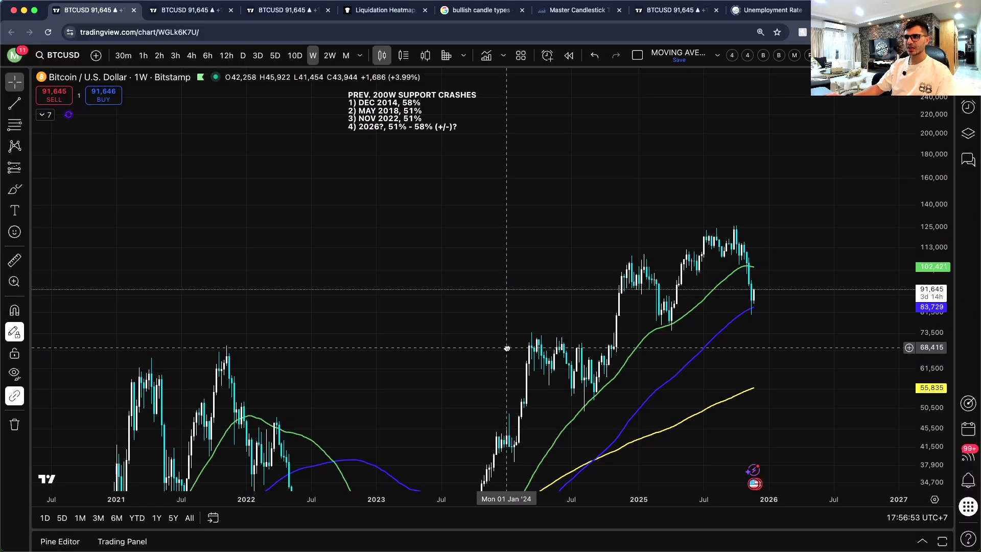
{"action": "left_click_drag", "start_coordinate": [445, 120], "coordinate": [489, 221]}
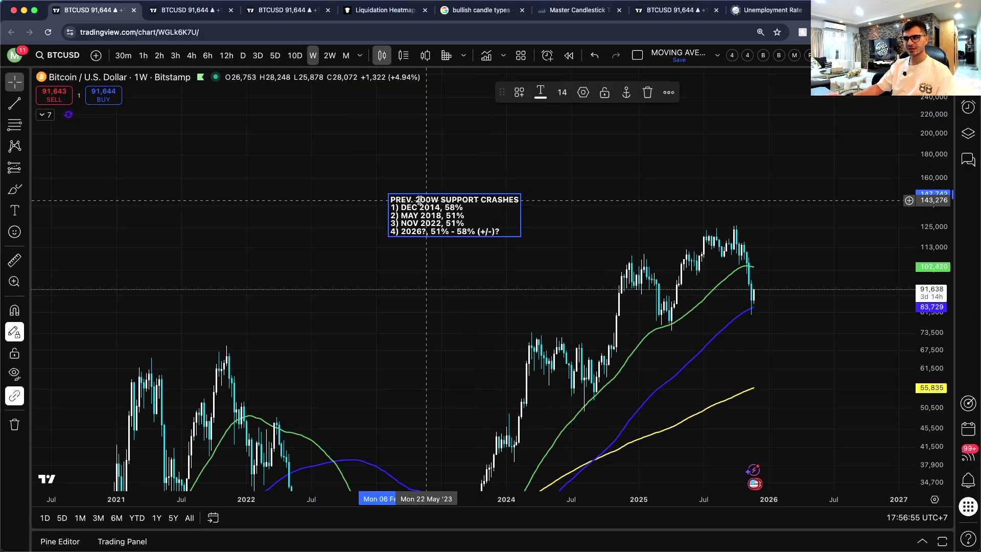
{"action": "double_click", "coordinate": [489, 221]}
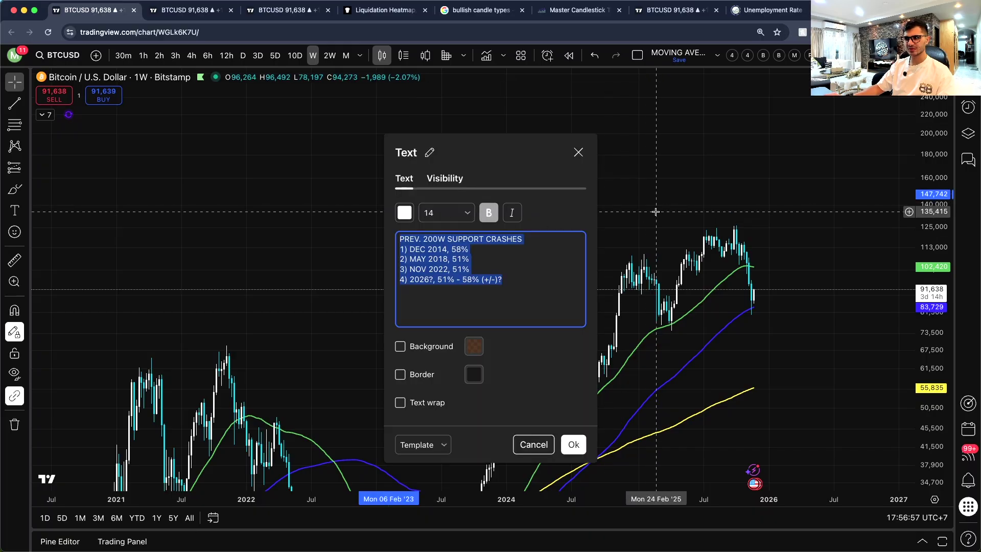
{"action": "double_click", "coordinate": [412, 259]}
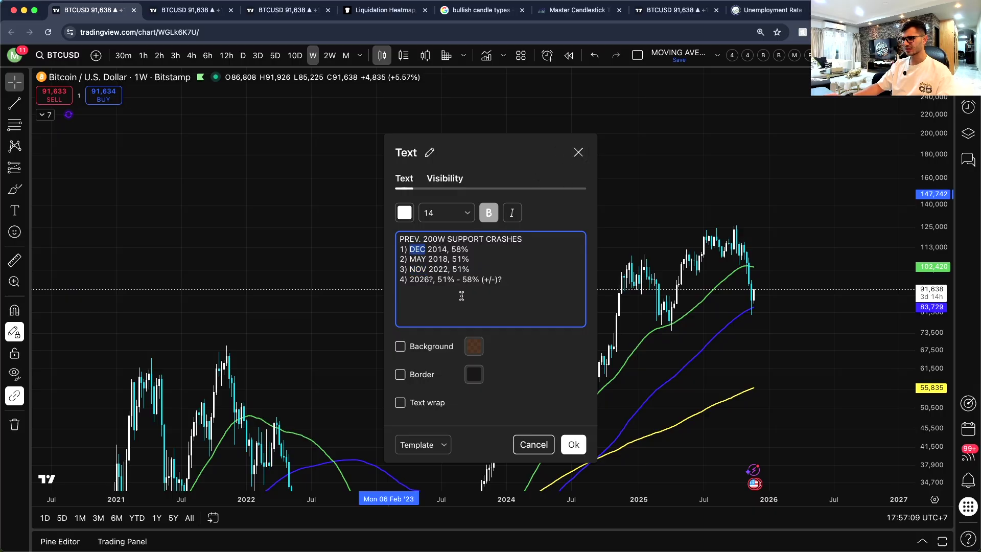
{"action": "left_click", "coordinate": [578, 153]}
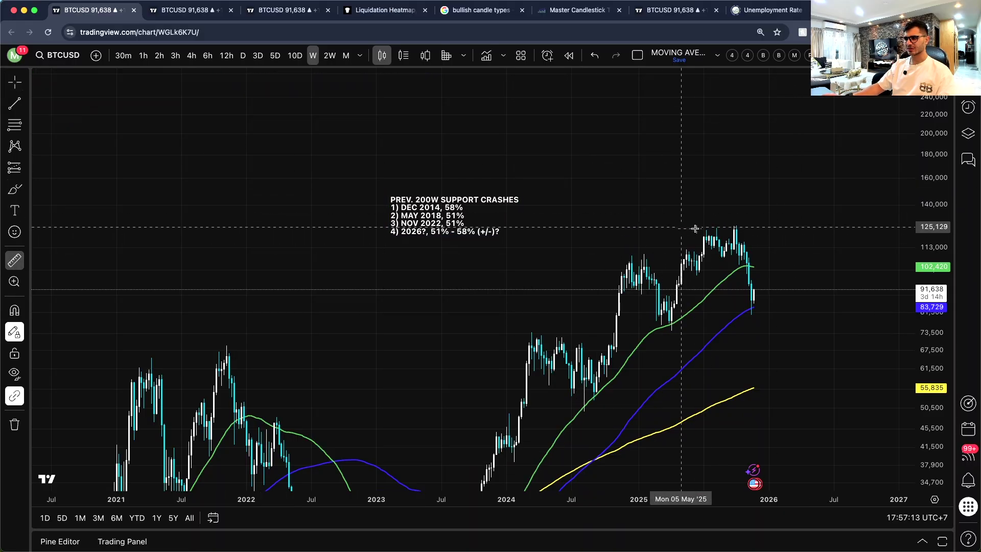
- Pan left for future space and measure from the 29 Sep 2025 peak about 54 weeks ahead
{"action": "left_click_drag", "start_coordinate": [815, 213], "coordinate": [481, 219]}
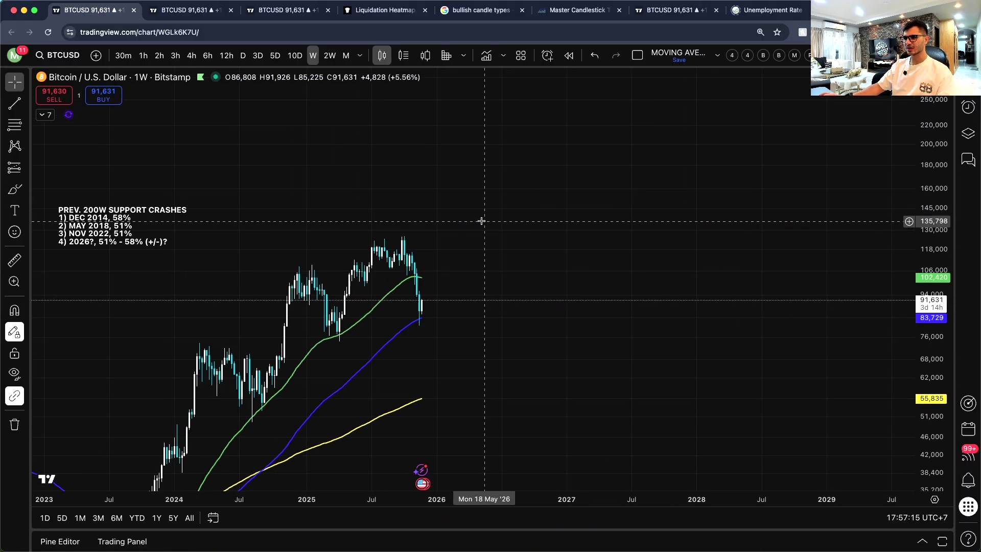
{"action": "key", "text": "shift"}
{"action": "left_click", "coordinate": [404, 218]}
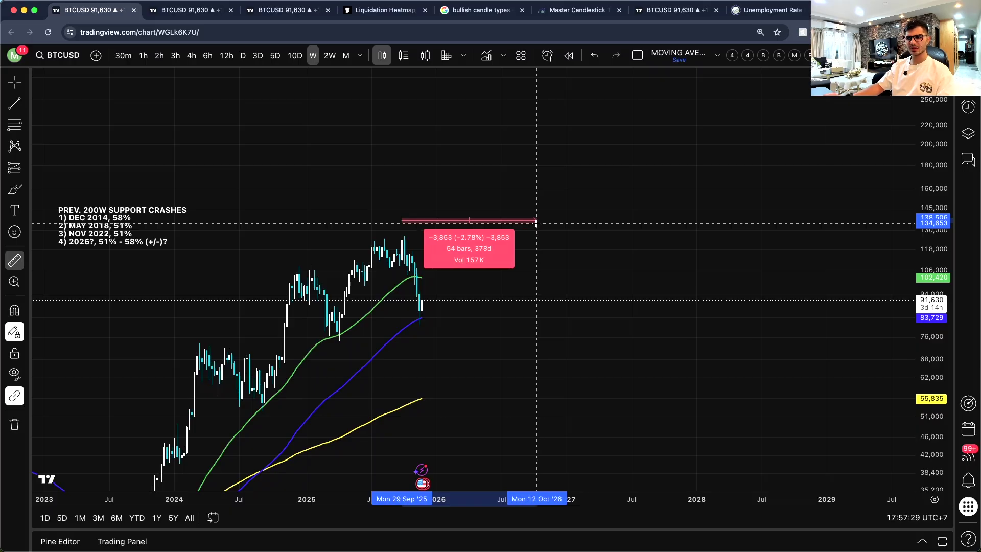
{"action": "key", "text": "Escape"}
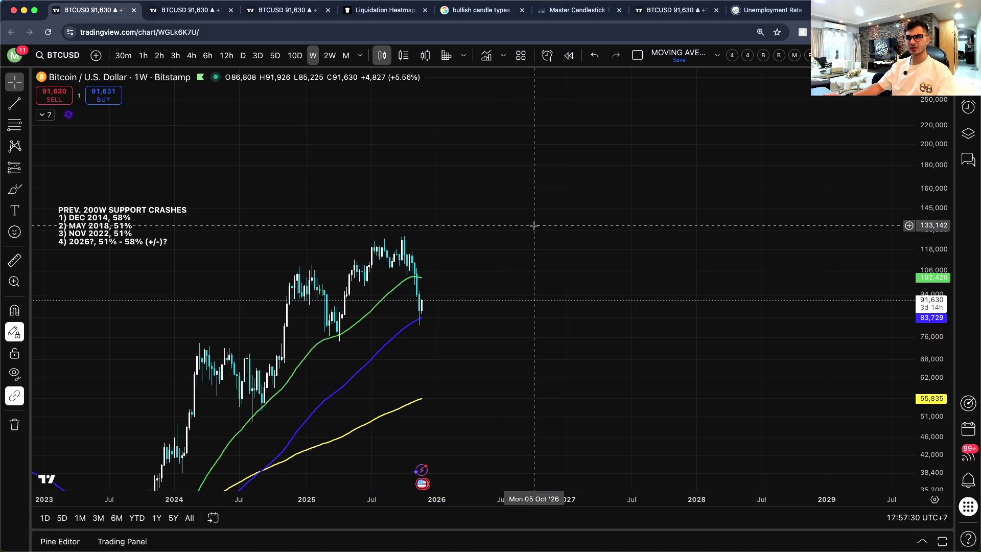
{"action": "double_click", "coordinate": [118, 229]}
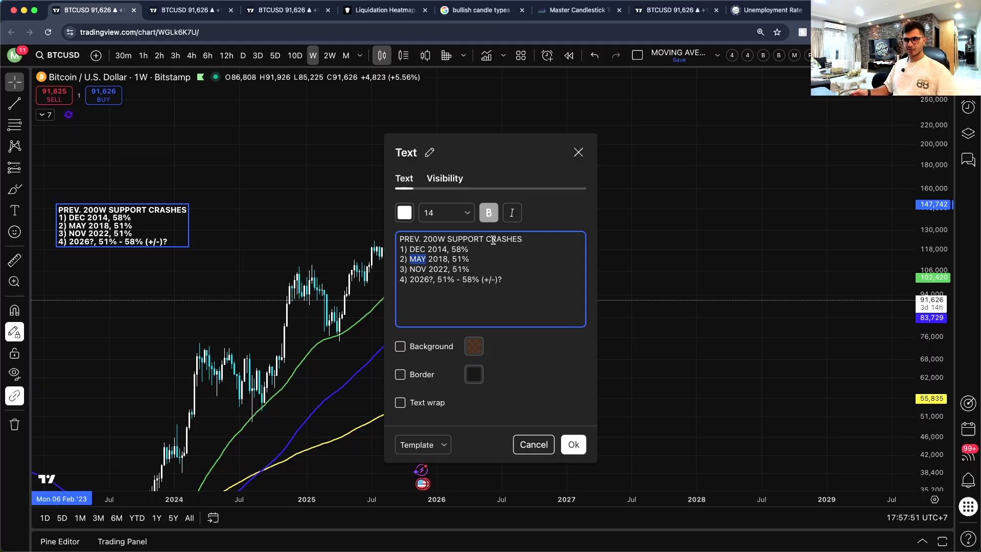
{"action": "left_click", "coordinate": [573, 444]}
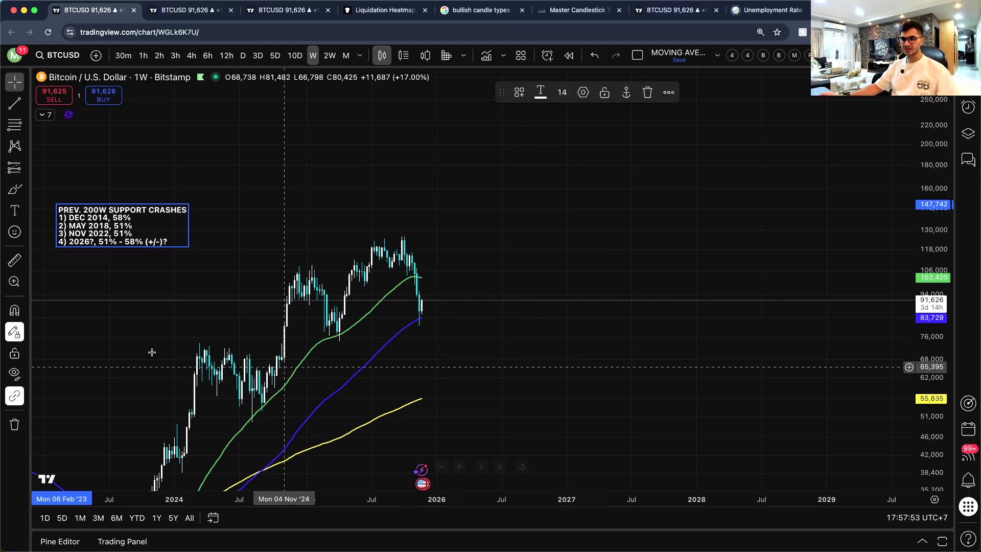
{"action": "left_click", "coordinate": [15, 260]}
- Brush a projection from the last candle, undo it, and pan to the 2021–2025 candles
{"action": "left_click", "coordinate": [14, 189]}
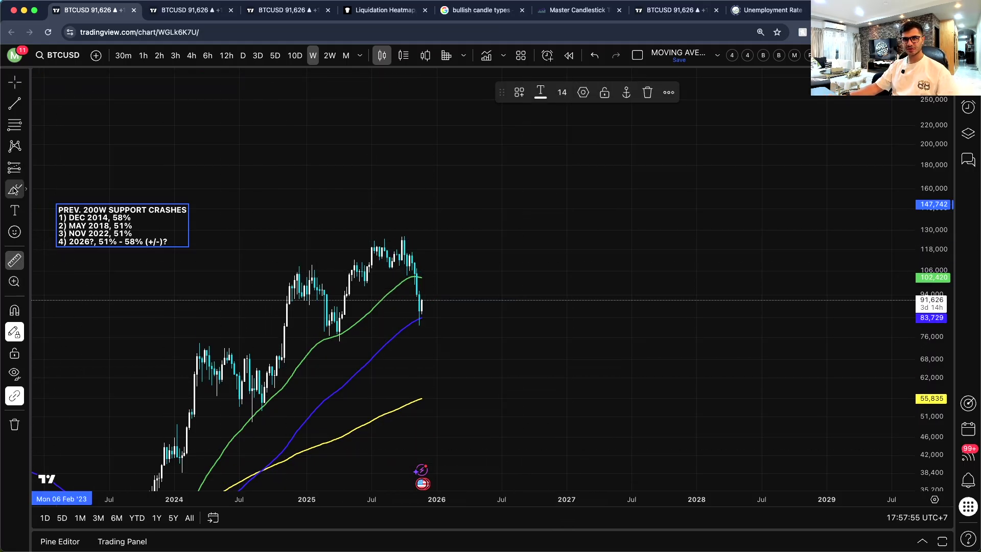
{"action": "mouse_move", "coordinate": [424, 319]}
{"action": "left_mouse_down"}
{"action": "mouse_move", "coordinate": [431, 289]}
{"action": "mouse_move", "coordinate": [437, 298]}
{"action": "mouse_move", "coordinate": [464, 280]}
{"action": "mouse_move", "coordinate": [434, 279]}
{"action": "mouse_move", "coordinate": [470, 282]}
{"action": "mouse_move", "coordinate": [438, 279]}
{"action": "mouse_move", "coordinate": [450, 282]}
{"action": "mouse_move", "coordinate": [458, 338]}
{"action": "mouse_move", "coordinate": [469, 346]}
{"action": "left_mouse_up"}
{"action": "key", "text": "super+z"}
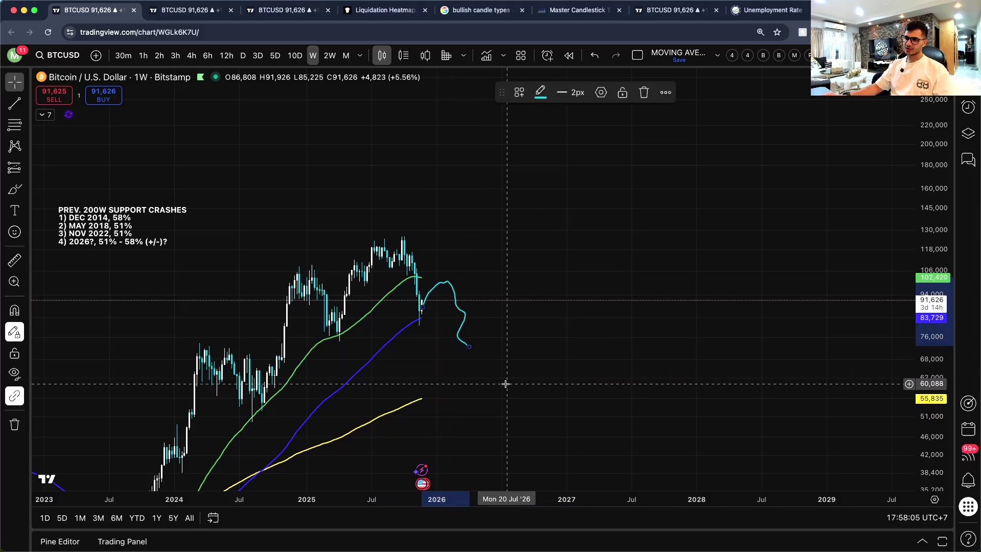
{"action": "left_click_drag", "start_coordinate": [490, 386], "coordinate": [558, 338]}
{"action": "key", "text": "super+z"}
{"action": "key", "text": "super+z"}
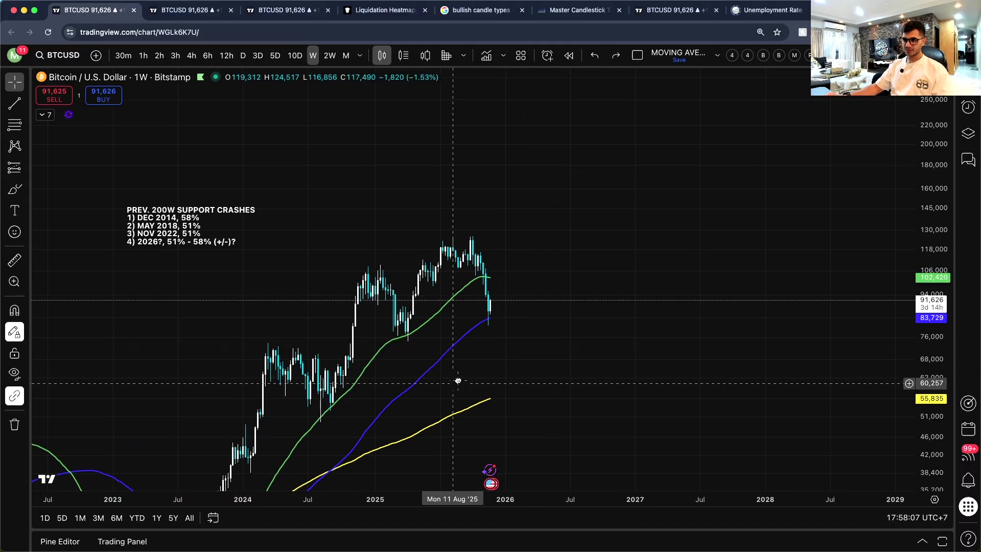
{"action": "left_click_drag", "start_coordinate": [453, 383], "coordinate": [756, 218]}
- Make a short brush mark and a circle around mid-2018, undoing the circle
{"action": "left_click", "coordinate": [14, 189]}
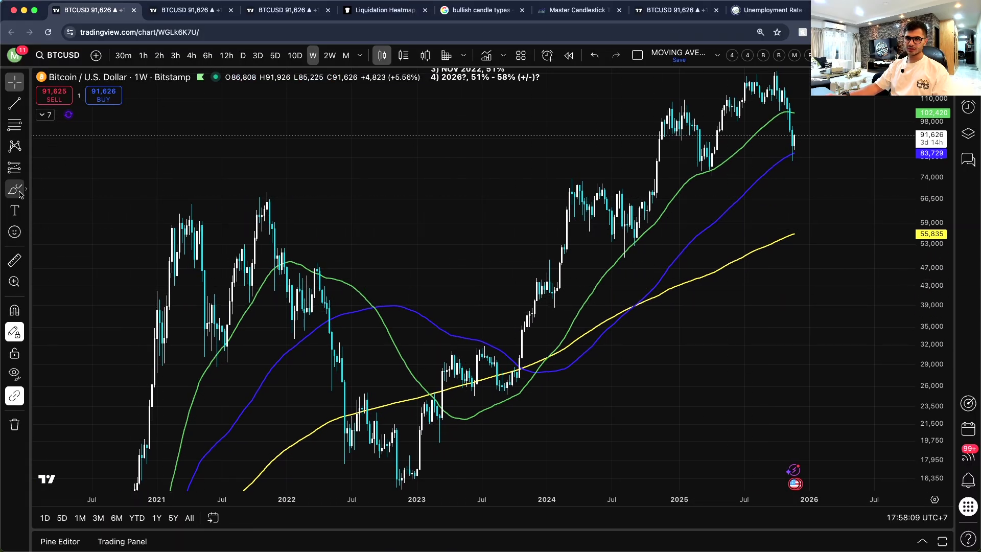
{"action": "mouse_move", "coordinate": [328, 260]}
{"action": "left_mouse_down"}
{"action": "mouse_move", "coordinate": [276, 277]}
{"action": "mouse_move", "coordinate": [328, 260]}
{"action": "left_mouse_up"}
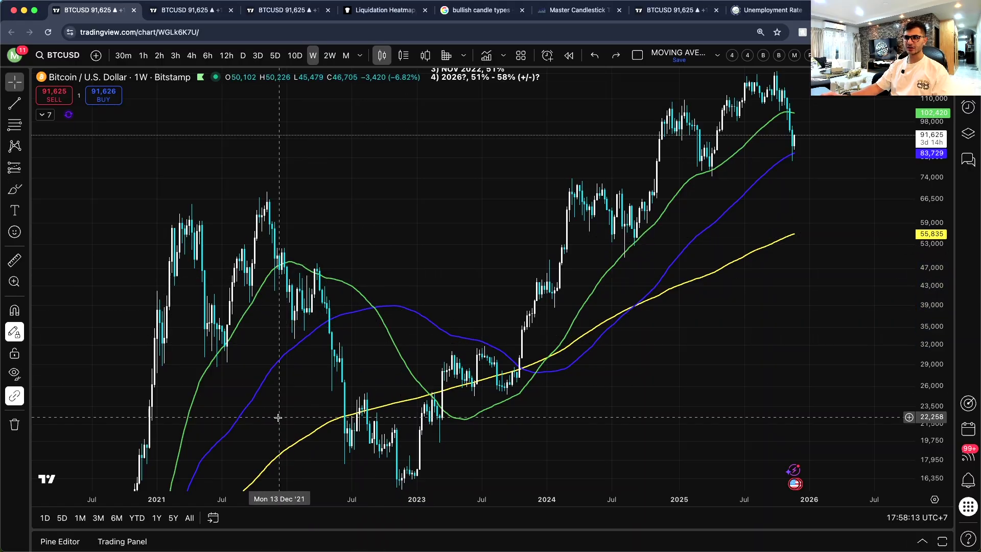
{"action": "scroll", "coordinate": [278, 416], "scroll_direction": "left", "scroll_amount": 15}
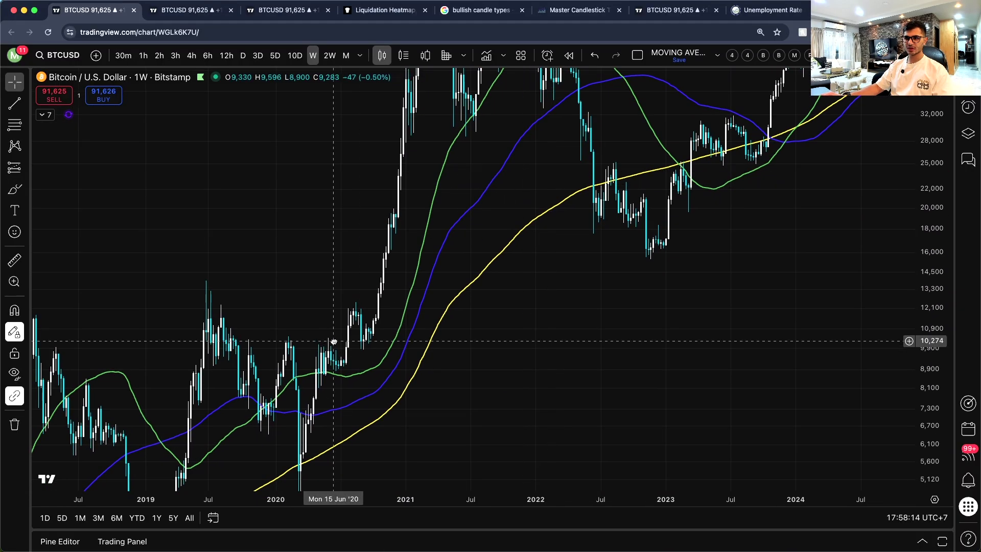
{"action": "left_click", "coordinate": [18, 185]}
{"action": "left_click_drag", "start_coordinate": [327, 295], "coordinate": [384, 295]}
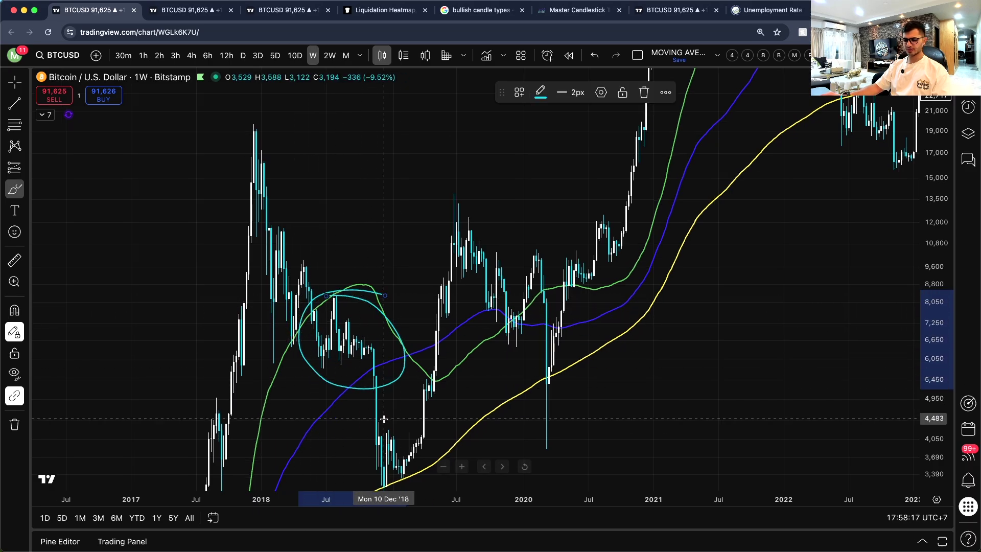
{"action": "key", "text": "super+z"}
{"action": "key", "text": "Escape"}
- Pan to 2013–2018, circle the 2014–2015 candles, then undo that circle
{"action": "left_click_drag", "start_coordinate": [343, 423], "coordinate": [703, 92]}
{"action": "left_click_drag", "start_coordinate": [486, 351], "coordinate": [670, 120]}
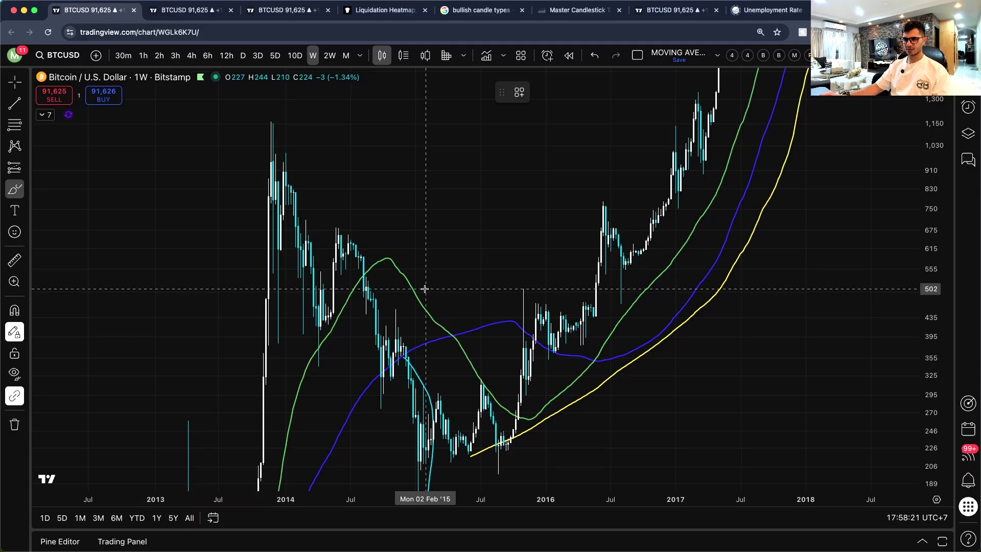
{"action": "left_click_drag", "start_coordinate": [416, 286], "coordinate": [404, 278]}
{"action": "key", "text": "super+z"}
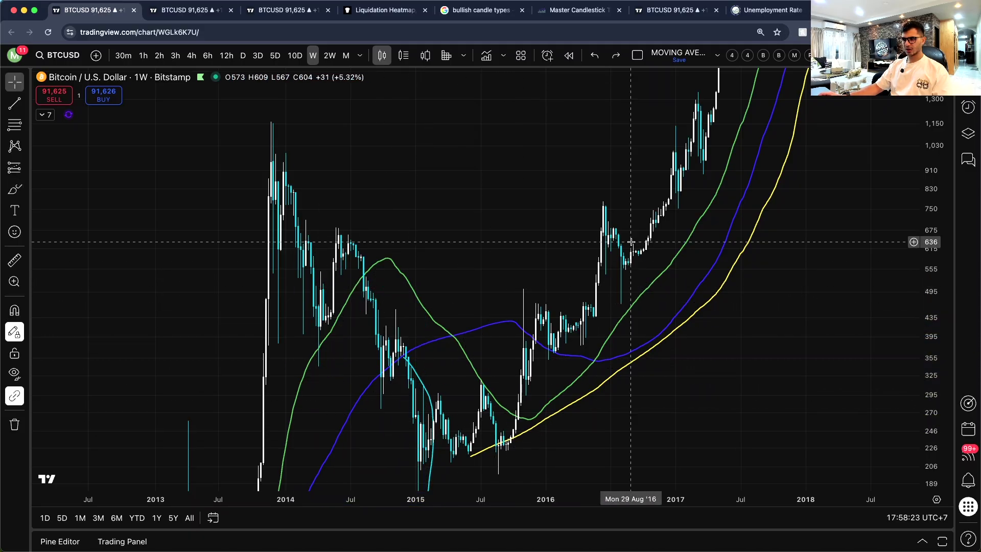
{"action": "scroll", "coordinate": [664, 248], "scroll_direction": "right", "scroll_amount": 20}
{"action": "scroll", "coordinate": [531, 279], "scroll_direction": "right", "scroll_amount": 10}
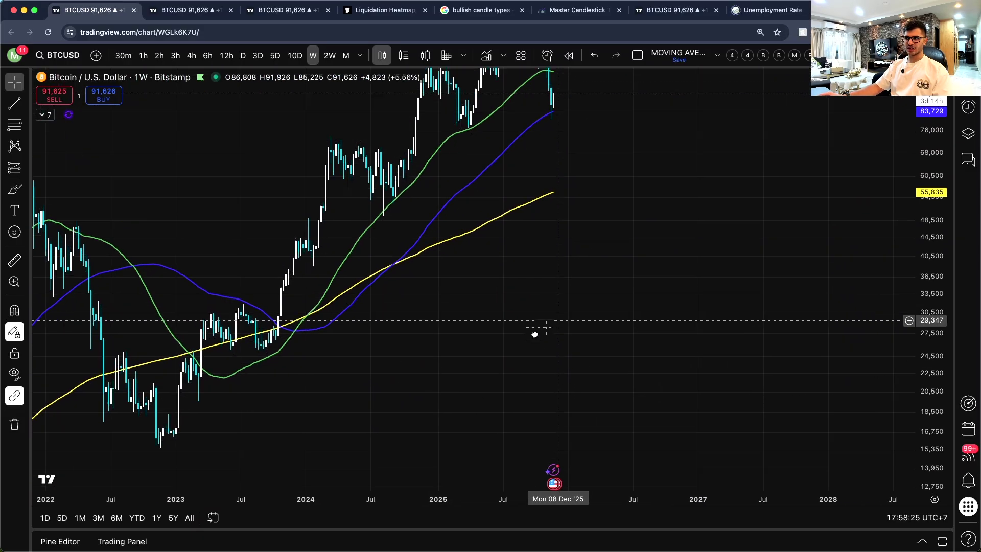
- Brush a projected drop loop near the 200-week average
{"action": "left_click", "coordinate": [15, 189]}
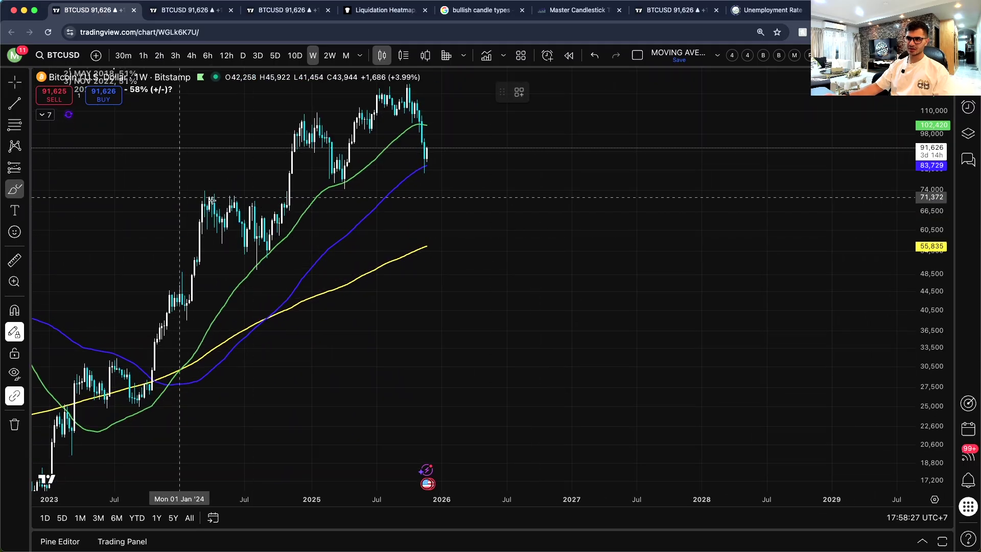
{"action": "mouse_move", "coordinate": [429, 240]}
{"action": "left_mouse_down"}
{"action": "mouse_move", "coordinate": [409, 255]}
{"action": "mouse_move", "coordinate": [361, 253]}
{"action": "left_mouse_up"}
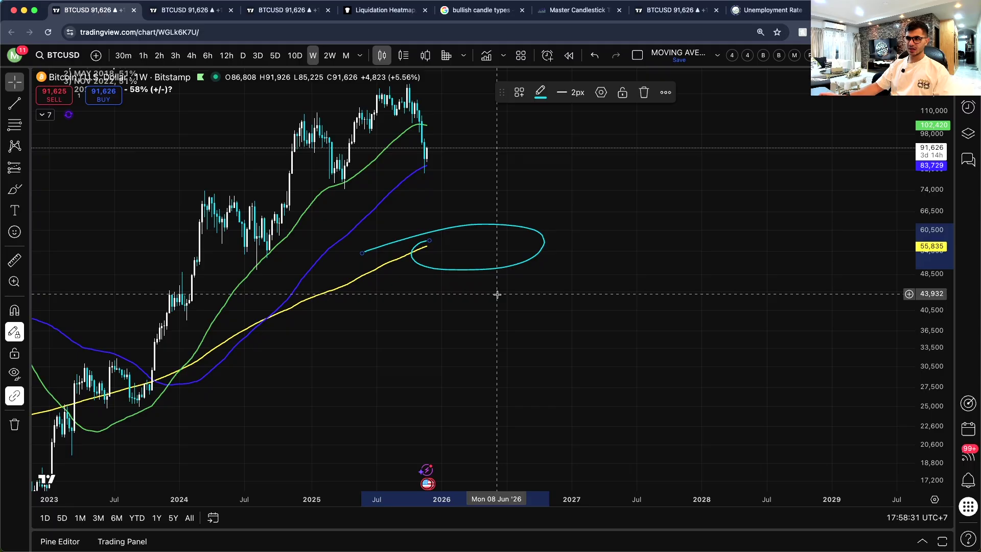
{"action": "scroll", "coordinate": [411, 339], "scroll_direction": "left", "scroll_amount": 15}
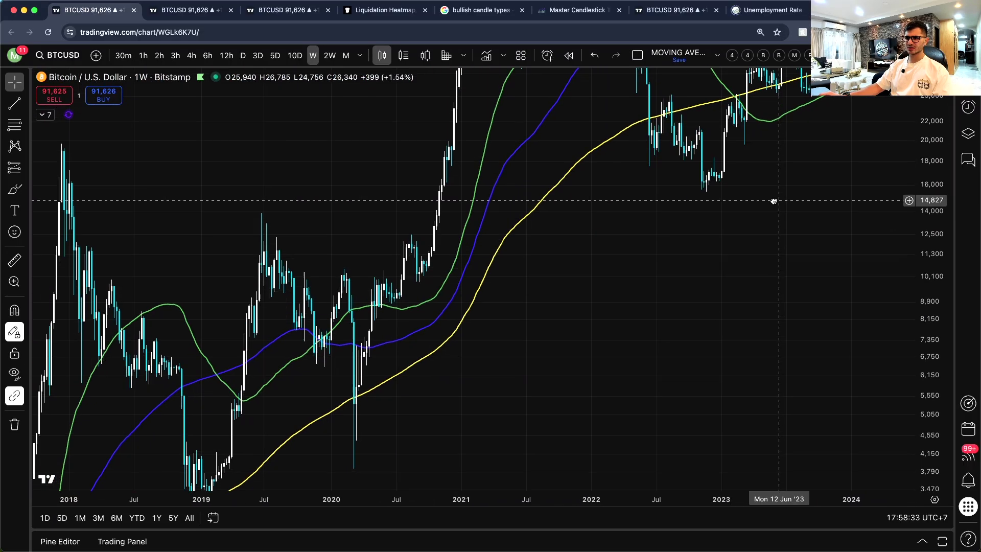
{"action": "scroll", "coordinate": [774, 200], "scroll_direction": "right", "scroll_amount": 15}
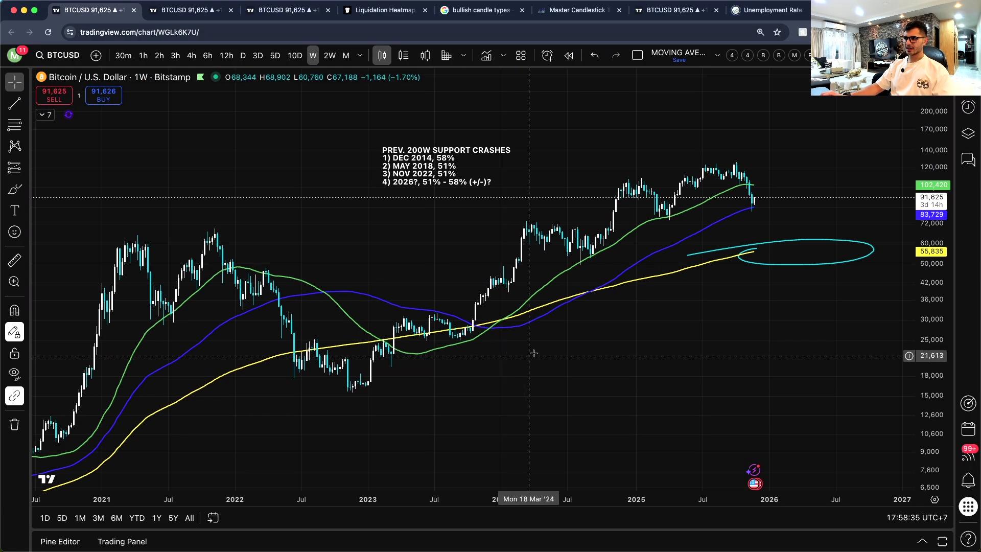
{"action": "scroll", "coordinate": [532, 353], "scroll_direction": "left", "scroll_amount": 10}
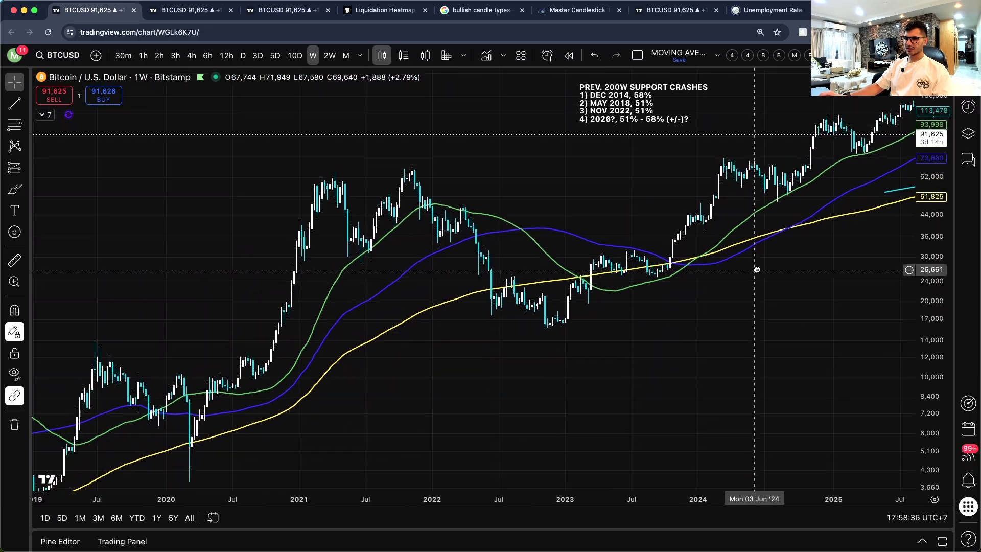
- Loop the late-2021 candles and 2021 top, undoing stray loops near the 2025 highs and 2022 lows
{"action": "left_click", "coordinate": [16, 193]}
{"action": "mouse_move", "coordinate": [411, 191]}
{"action": "left_mouse_down"}
{"action": "mouse_move", "coordinate": [393, 203]}
{"action": "mouse_move", "coordinate": [402, 207]}
{"action": "mouse_move", "coordinate": [381, 258]}
{"action": "left_mouse_up"}
{"action": "left_click_drag", "start_coordinate": [840, 134], "coordinate": [844, 162]}
{"action": "mouse_move", "coordinate": [747, 188]}
{"action": "left_mouse_down"}
{"action": "mouse_move", "coordinate": [751, 199]}
{"action": "mouse_move", "coordinate": [798, 183]}
{"action": "left_mouse_up"}
{"action": "left_click_drag", "start_coordinate": [900, 123], "coordinate": [891, 147]}
{"action": "key", "text": "super+z"}
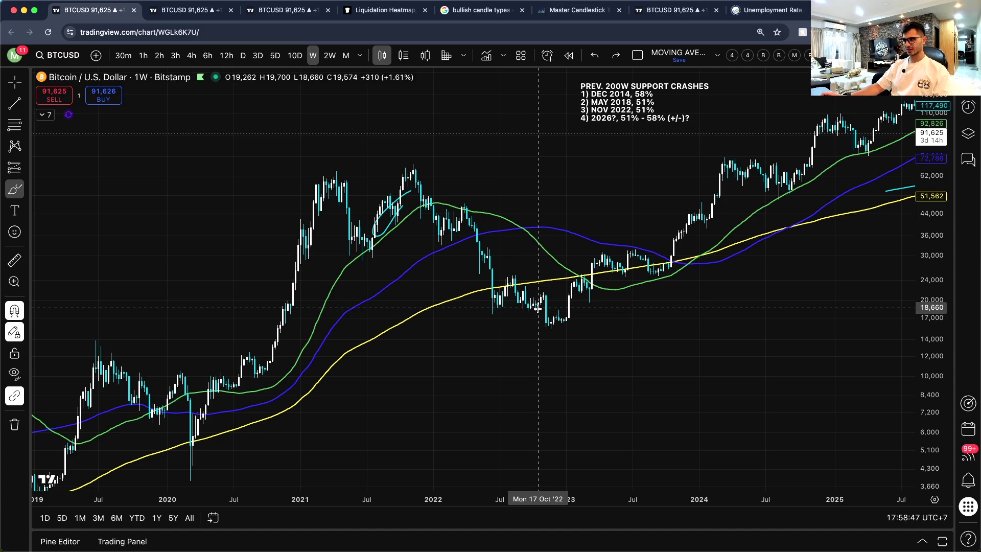
{"action": "left_click_drag", "start_coordinate": [526, 306], "coordinate": [560, 306]}
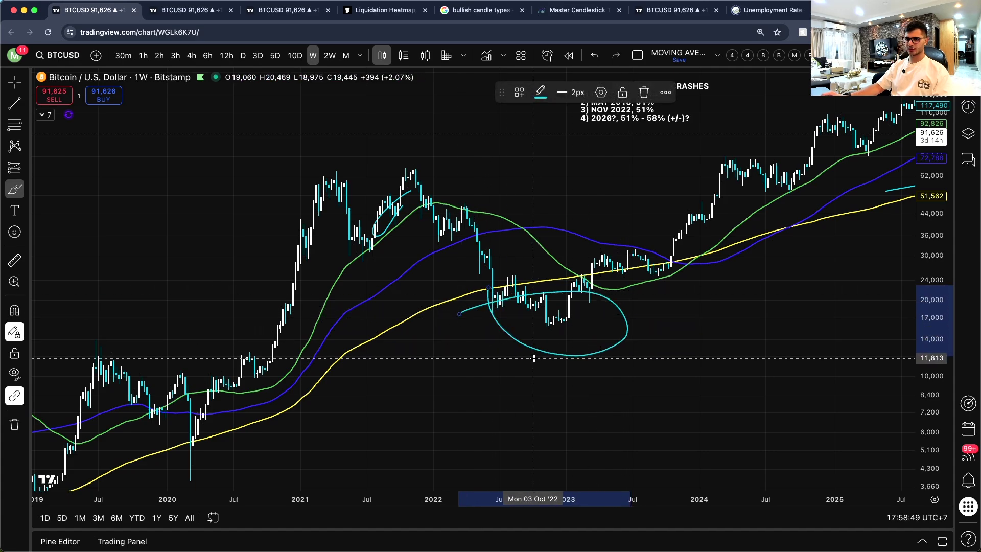
{"action": "key", "text": "super+z"}
- Circle the 2020 crash low, curve under the 2022 lows, and loop the 2017 rally
{"action": "left_click_drag", "start_coordinate": [384, 406], "coordinate": [689, 245]}
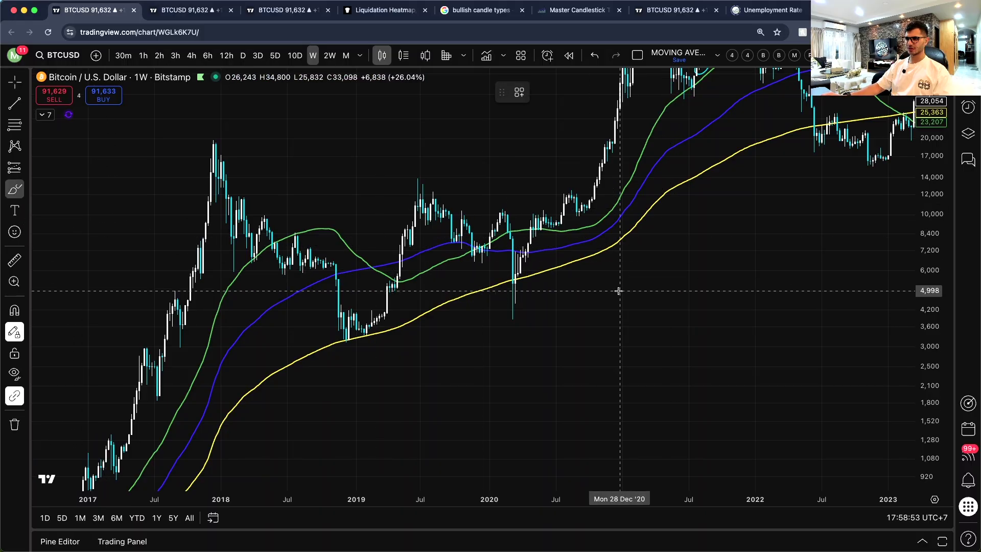
{"action": "left_click_drag", "start_coordinate": [617, 287], "coordinate": [557, 302]}
{"action": "left_click_drag", "start_coordinate": [884, 128], "coordinate": [841, 171]}
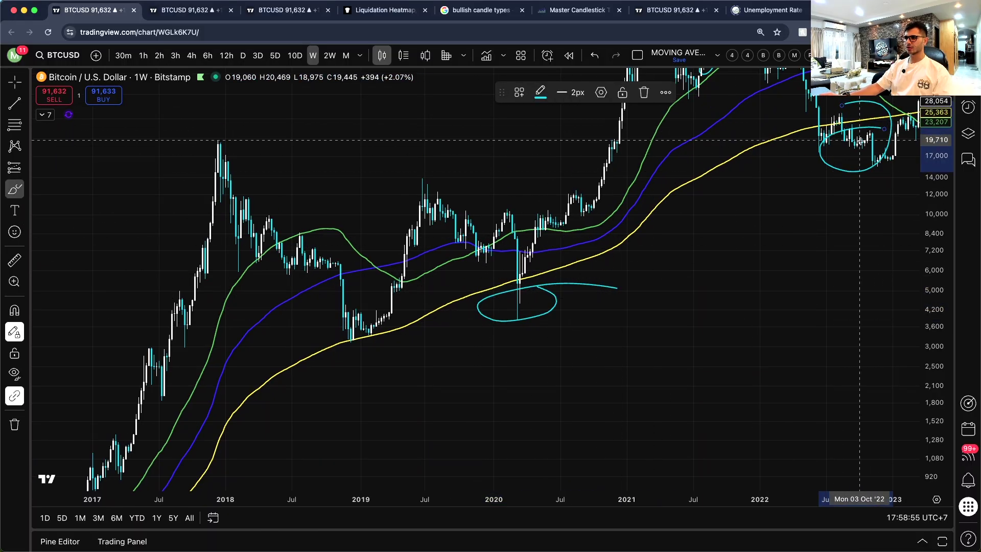
{"action": "mouse_move", "coordinate": [244, 206]}
{"action": "left_mouse_down"}
{"action": "mouse_move", "coordinate": [172, 327]}
{"action": "mouse_move", "coordinate": [172, 408]}
{"action": "mouse_move", "coordinate": [214, 215]}
{"action": "left_mouse_up"}
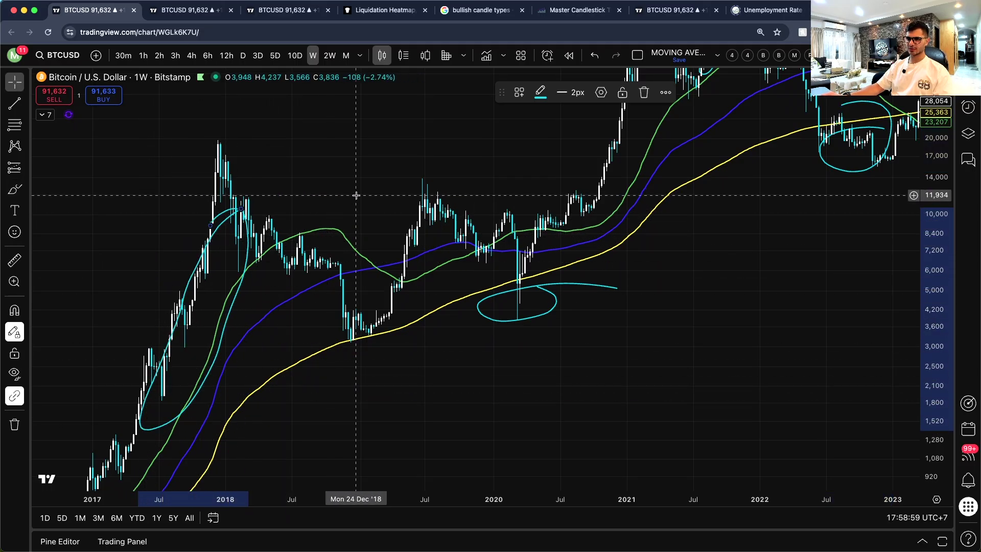
- Frame the chart on 2019–2025 and stretch the price scale vertically
{"action": "mouse_move", "coordinate": [650, 188]}
{"action": "left_mouse_down"}
{"action": "mouse_move", "coordinate": [436, 333]}
{"action": "mouse_move", "coordinate": [439, 266]}
{"action": "mouse_move", "coordinate": [330, 319]}
{"action": "left_mouse_up"}
{"action": "left_click_drag", "start_coordinate": [564, 303], "coordinate": [532, 327]}
{"action": "left_click_drag", "start_coordinate": [493, 380], "coordinate": [766, 231]}
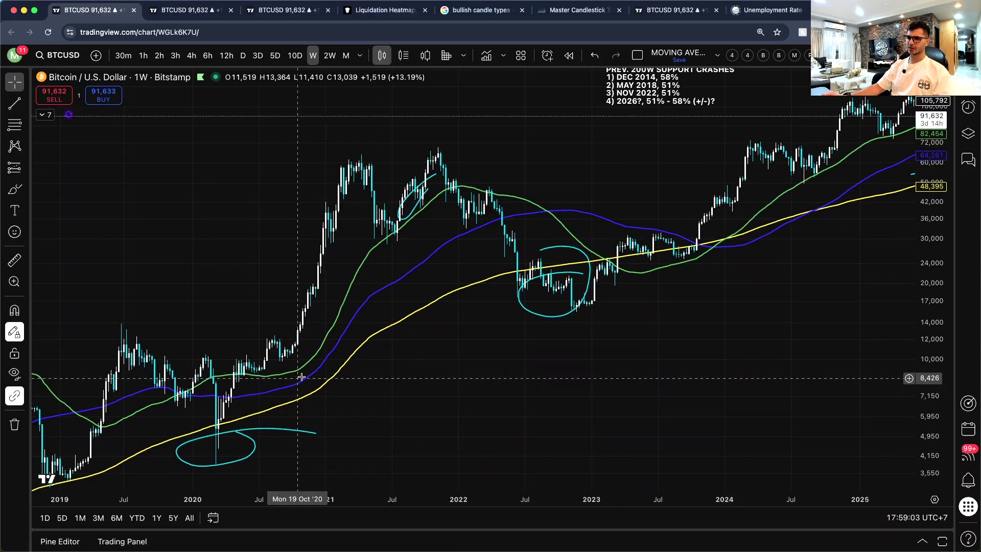
{"action": "scroll", "coordinate": [301, 377], "scroll_direction": "left", "scroll_amount": 15}
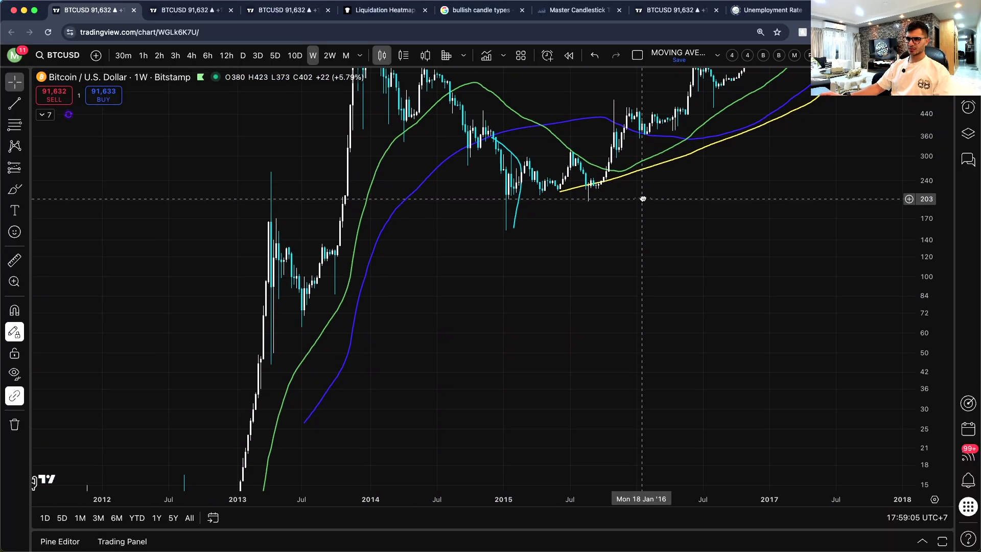
{"action": "scroll", "coordinate": [642, 198], "scroll_direction": "right", "scroll_amount": 15}
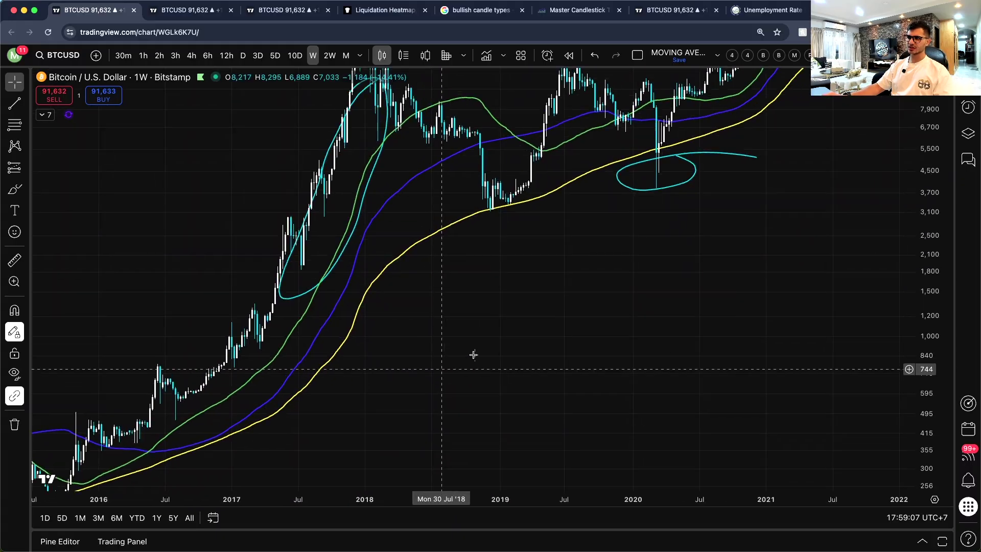
{"action": "left_click_drag", "start_coordinate": [924, 304], "coordinate": [923, 189]}
{"action": "left_click_drag", "start_coordinate": [830, 220], "coordinate": [815, 215]}
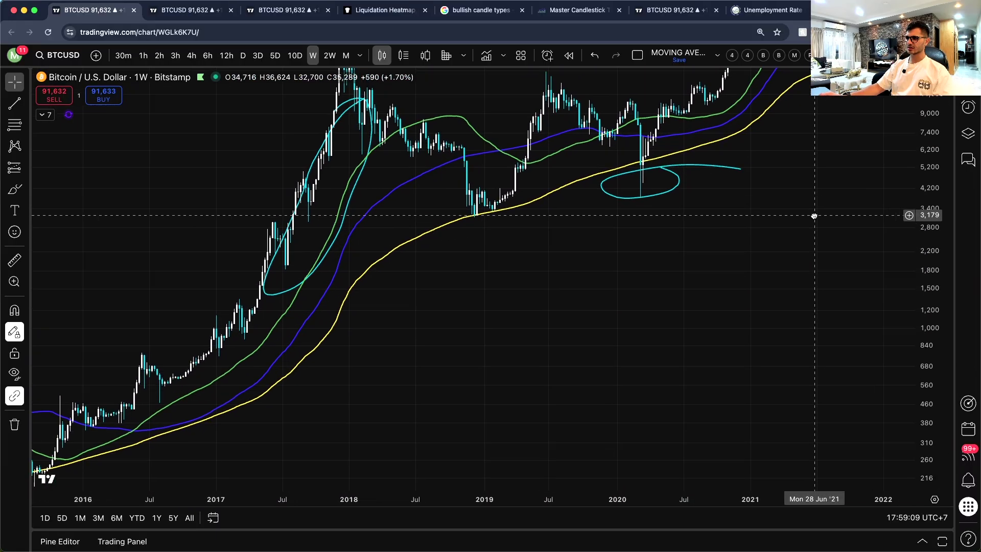
{"action": "scroll", "coordinate": [814, 215], "scroll_direction": "right", "scroll_amount": 15}
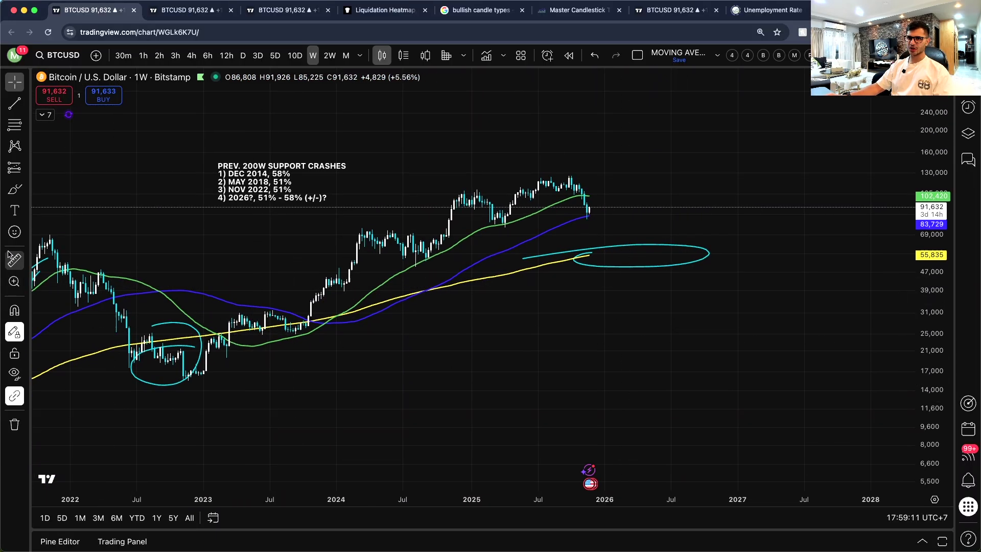
- Extend the 2026 sketch, then delete the 2026 ellipse, the 200-week stroke and the 2022-lows loop
{"action": "left_click", "coordinate": [16, 190]}
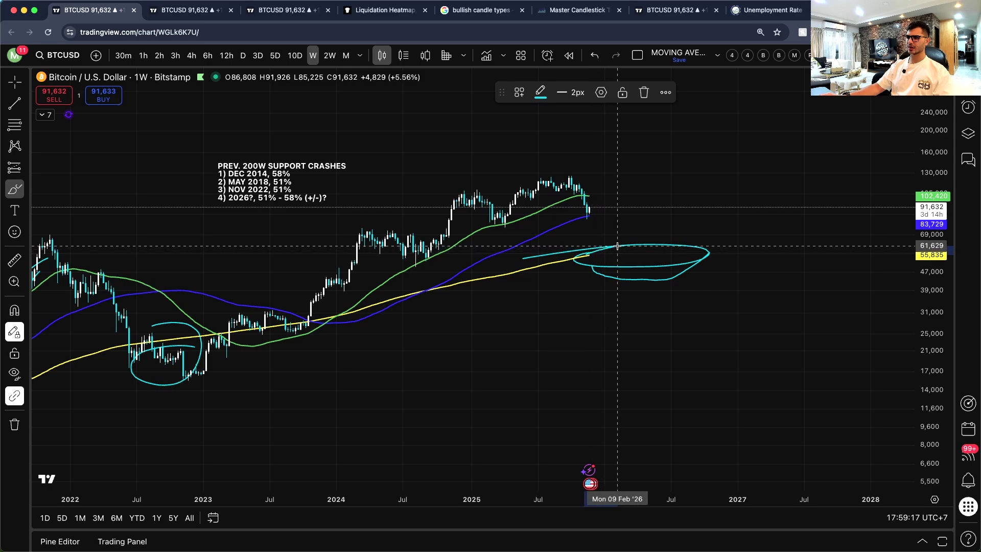
{"action": "left_click_drag", "start_coordinate": [640, 240], "coordinate": [601, 254]}
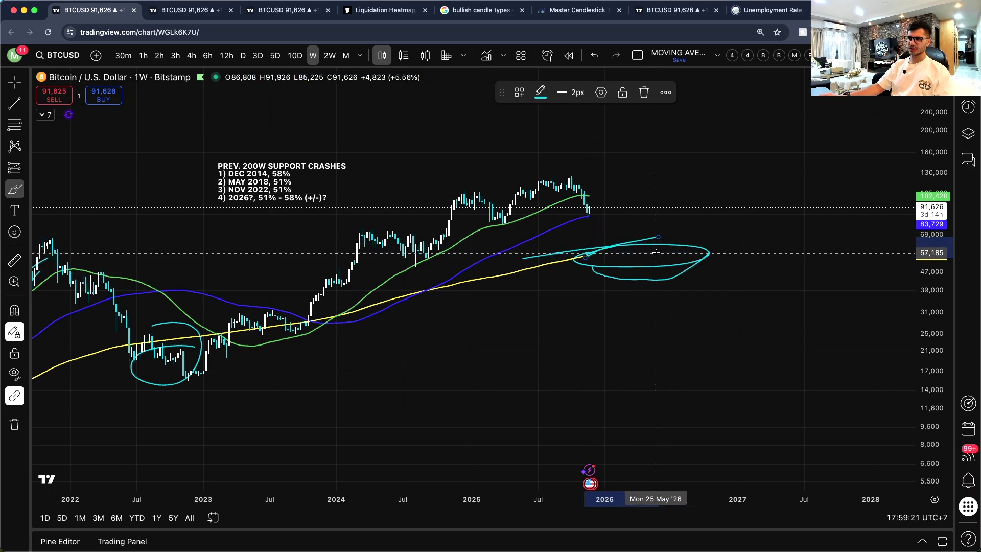
{"action": "left_click", "coordinate": [658, 281]}
{"action": "key", "text": "Delete"}
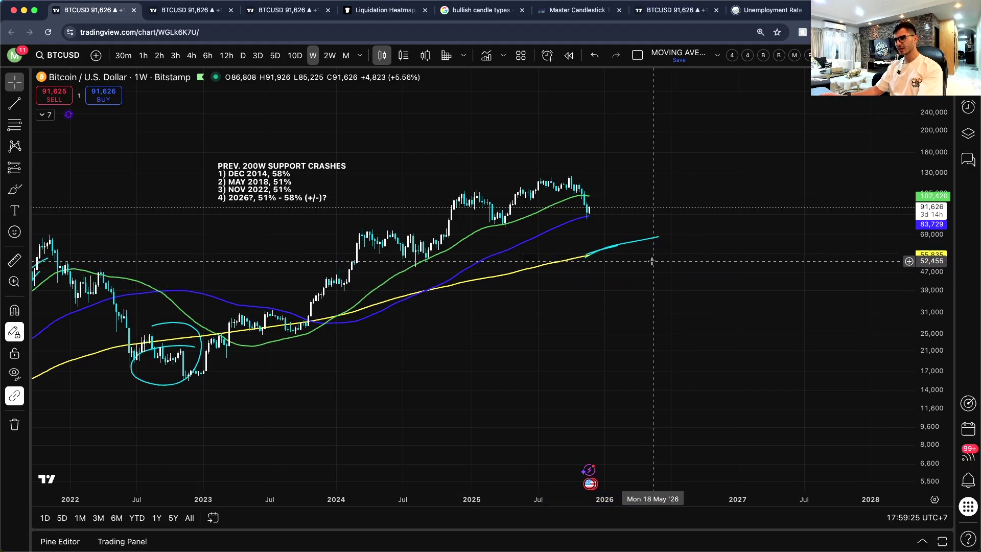
{"action": "left_click", "coordinate": [594, 257]}
{"action": "key", "text": "Delete"}
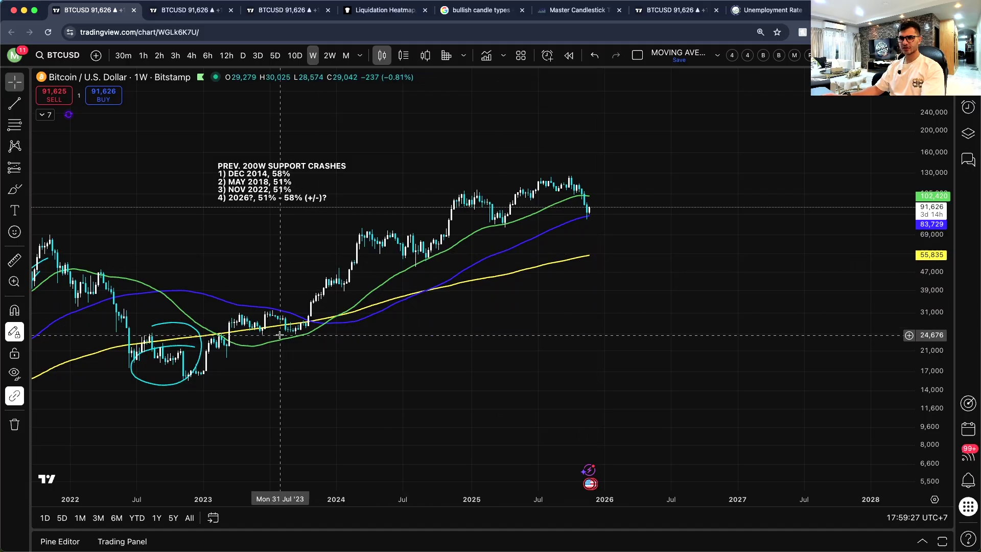
{"action": "left_click", "coordinate": [200, 360]}
{"action": "key", "text": "Delete"}
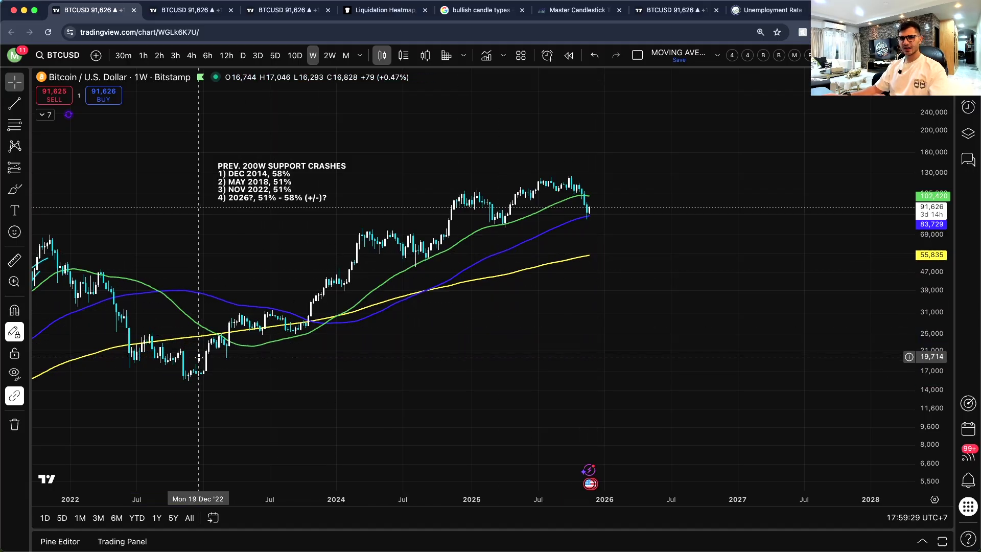